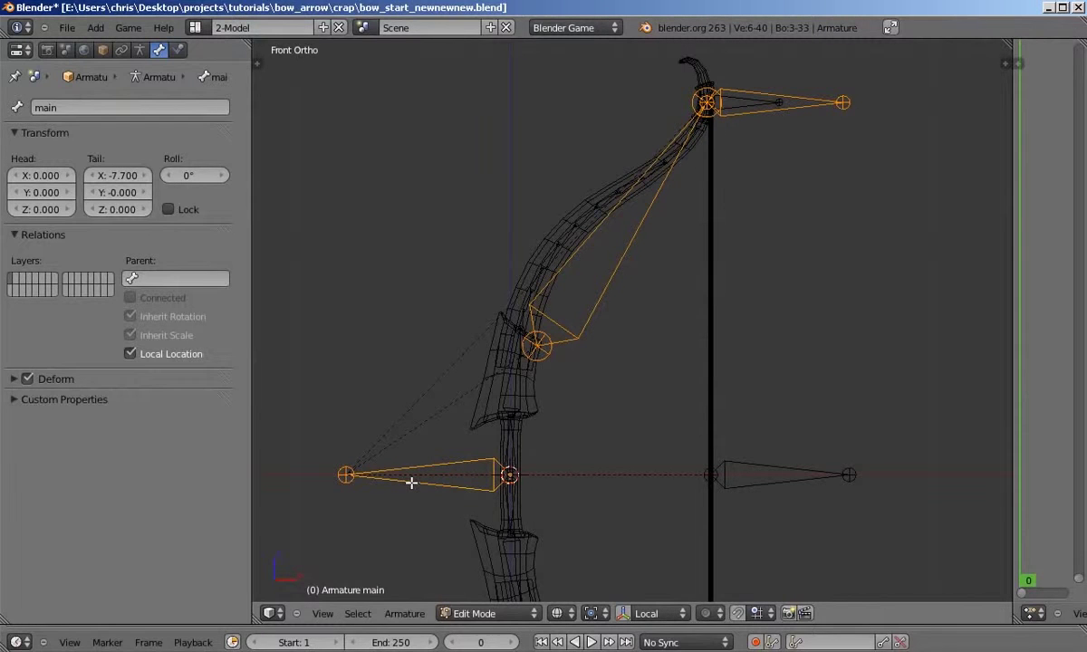
# Switch the bow armature to Pose Mode and select the top_limit bone at the upper tip.
pyautogui.hotkey('ctrl', 'Tab')
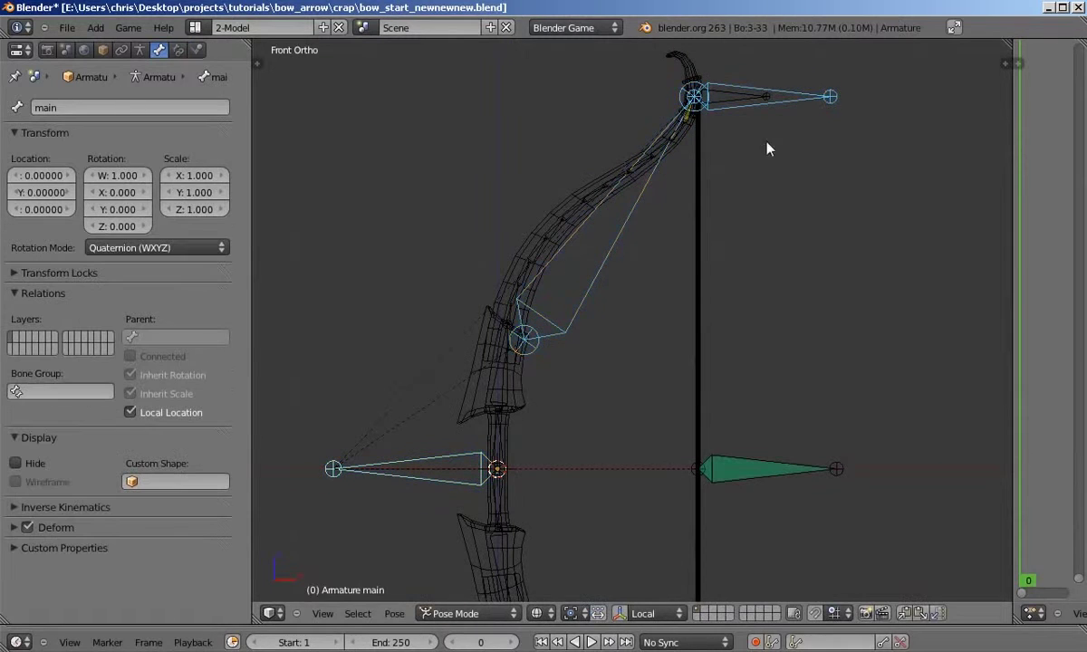
pyautogui.rightClick(798, 102)
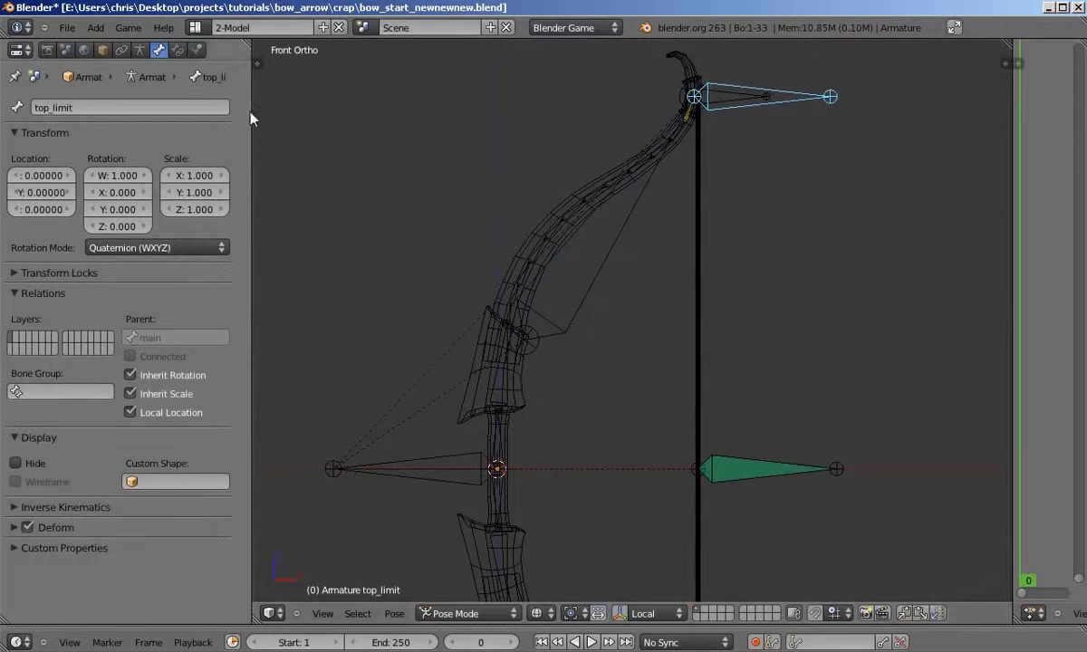
# Add a Limit Distance constraint to top_limit targeting the Armature's string bone.
pyautogui.click(178, 51)
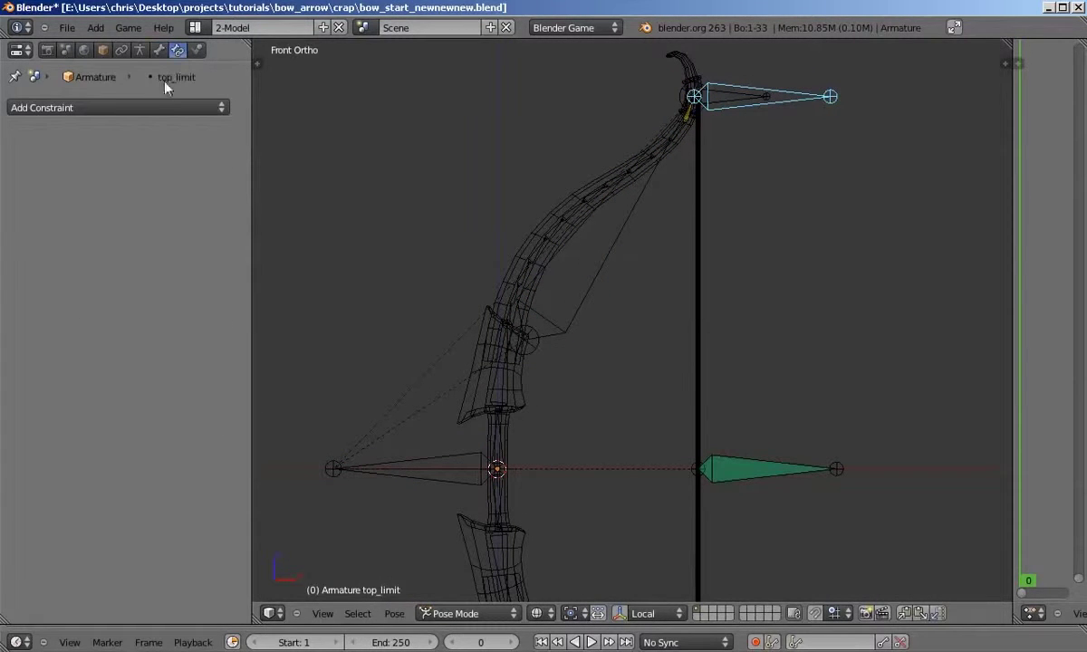
pyautogui.click(144, 107)
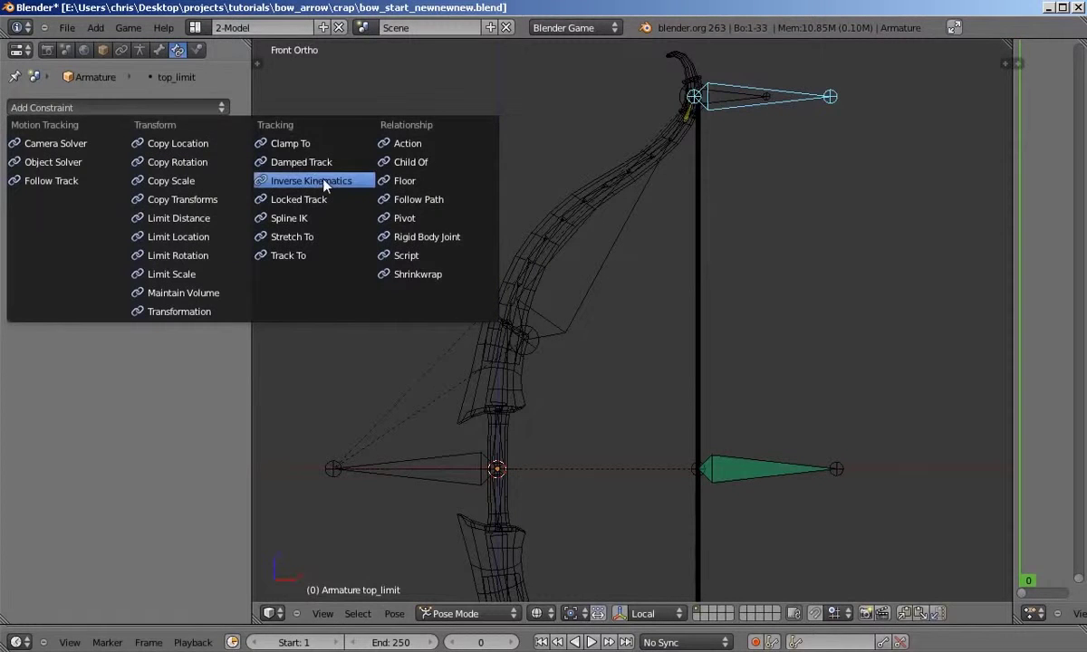
pyautogui.click(217, 223)
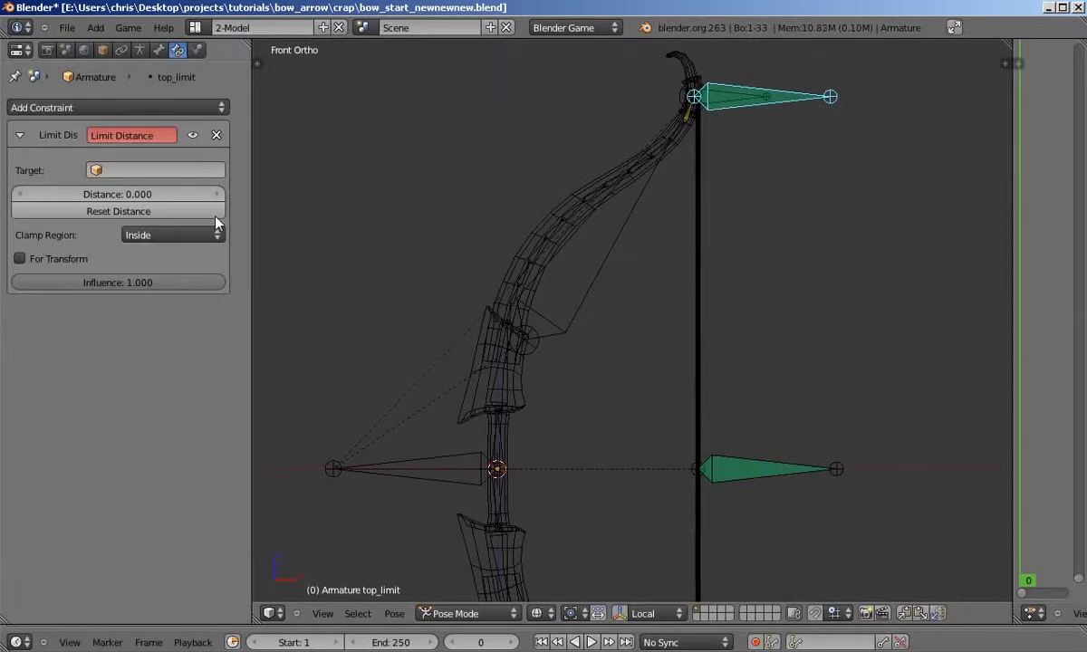
pyautogui.click(127, 171)
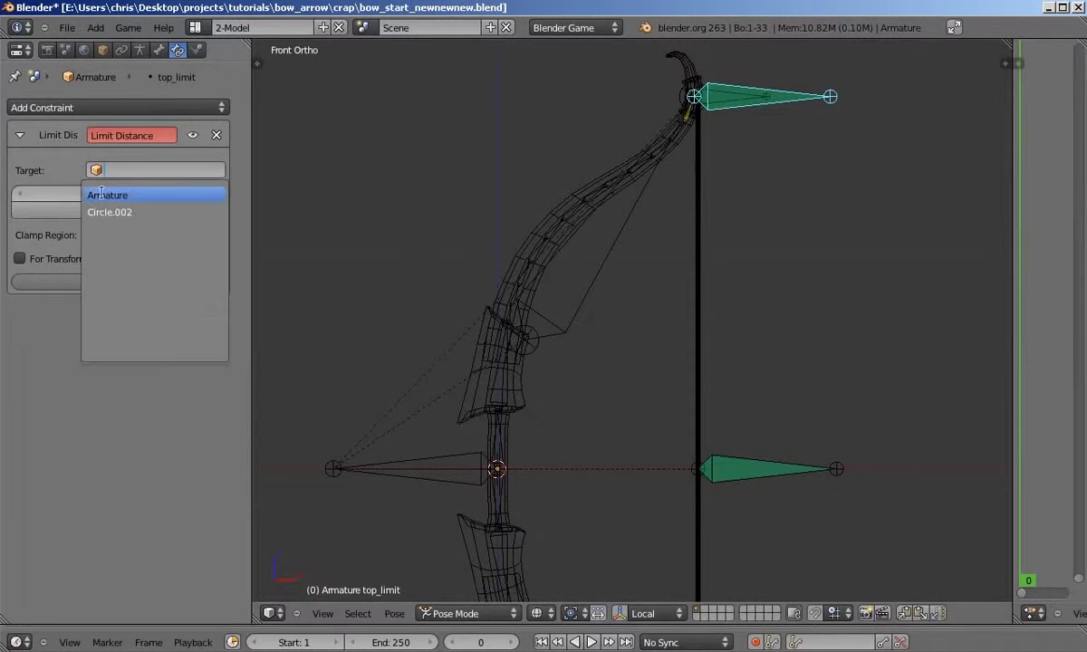
pyautogui.click(131, 195)
pyautogui.click(127, 194)
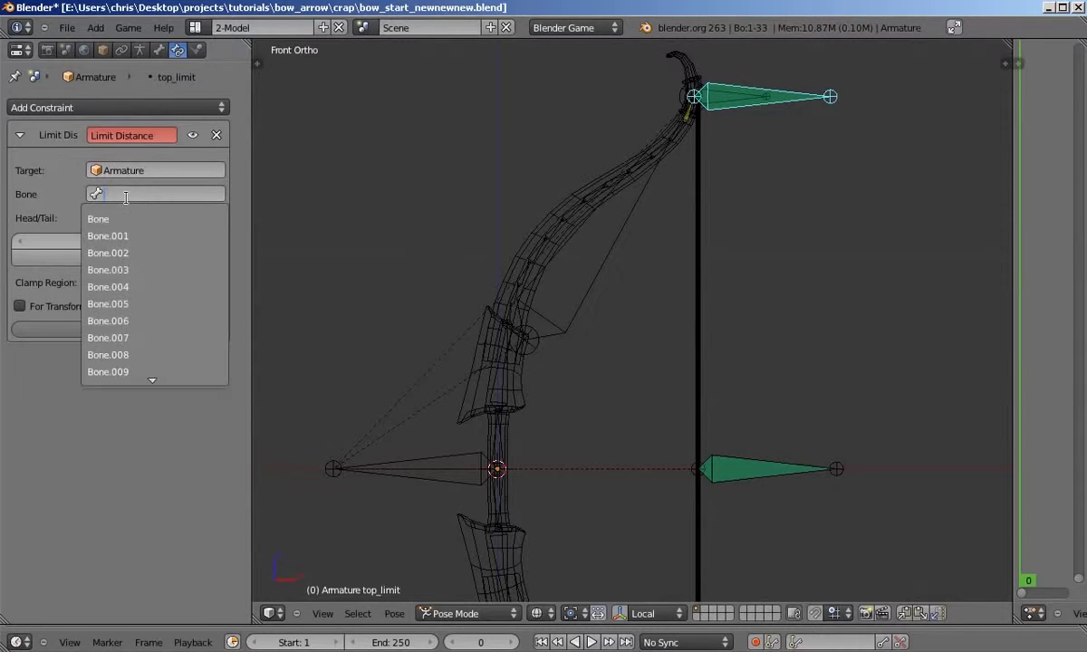
pyautogui.write('s')
pyautogui.click(119, 217)
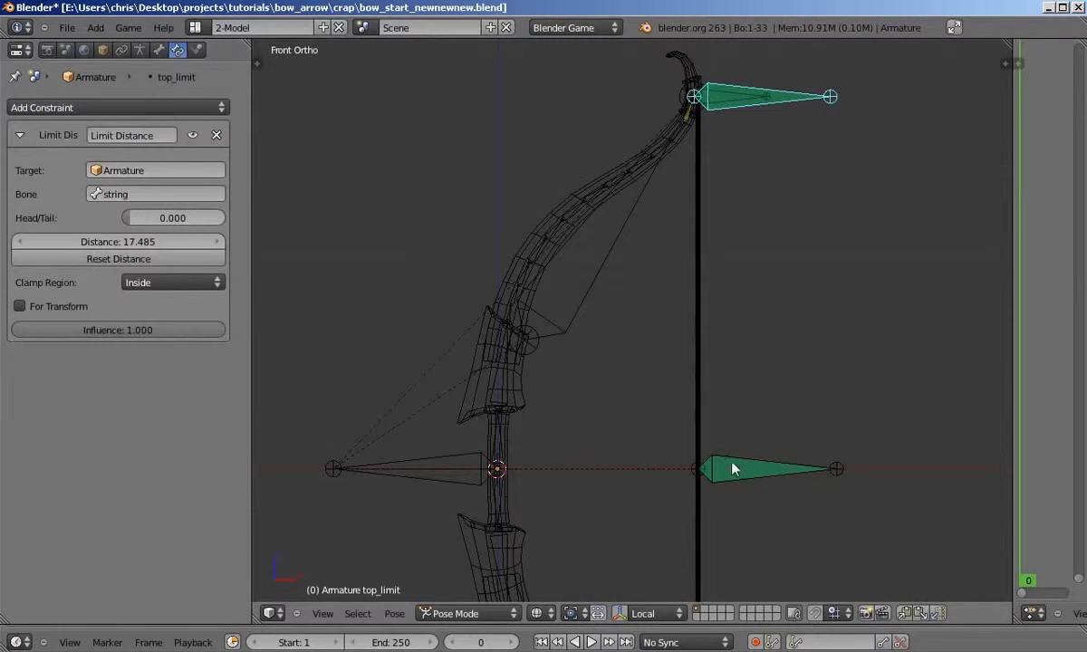
# Test-pull the string bone with G, then cancel so the string stays at rest.
pyautogui.scroll(-1, 734, 468)
pyautogui.keyDown('shift'); pyautogui.moveTo(736, 461); pyautogui.dragTo(632, 450, button='middle'); pyautogui.keyUp('shift')
pyautogui.rightClick(631, 450)
pyautogui.press('g')
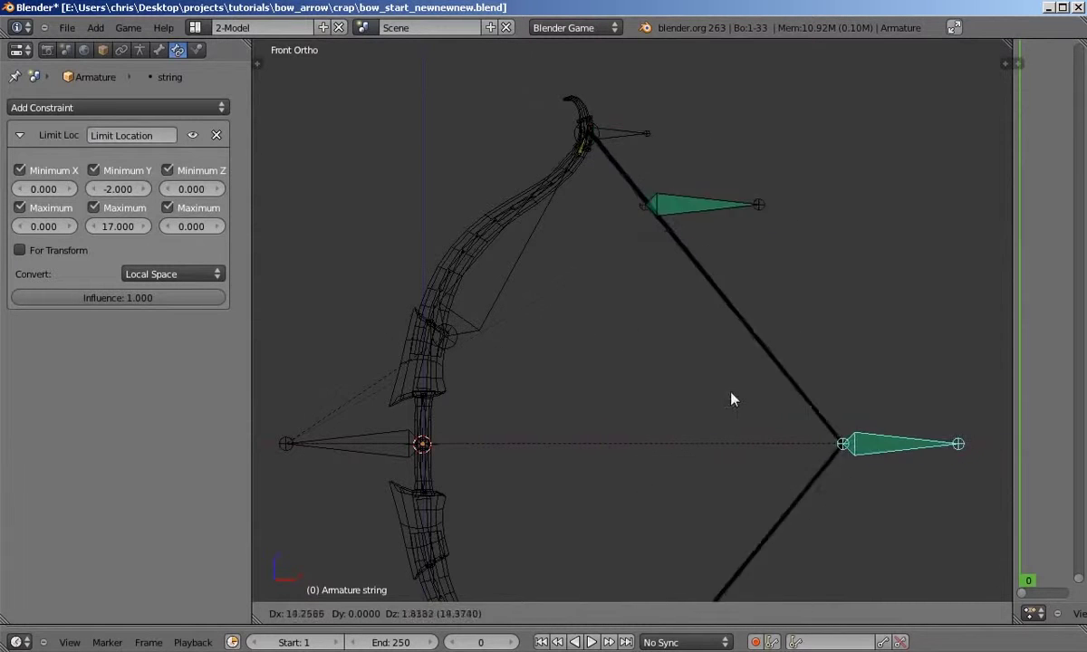
pyautogui.rightClick(647, 389)
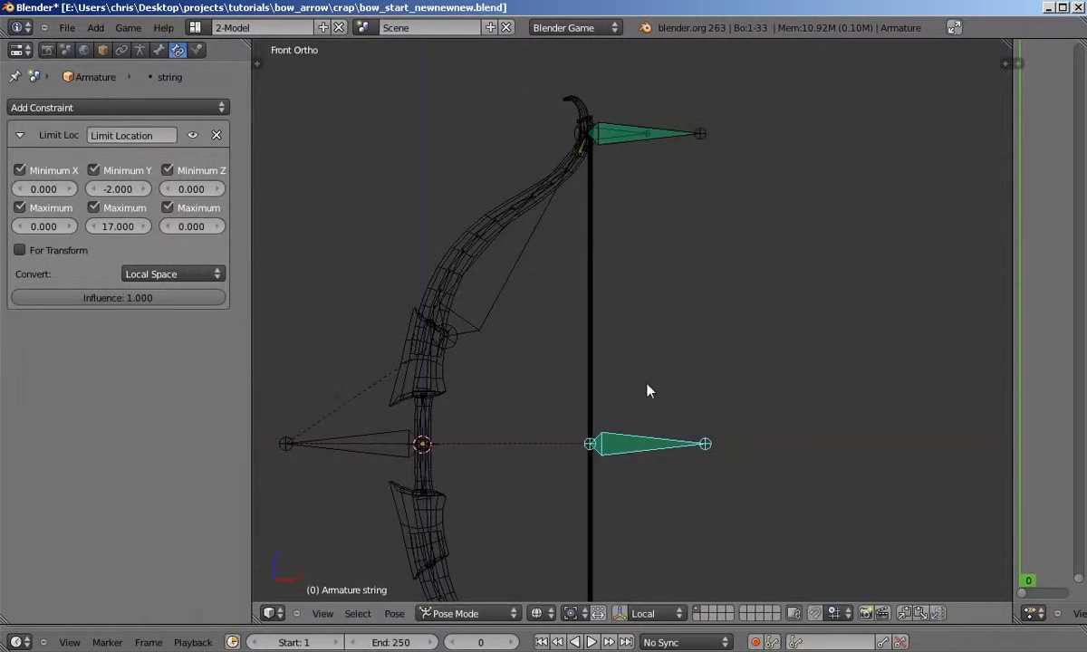
pyautogui.keyDown('shift'); pyautogui.moveTo(515, 302); pyautogui.dragTo(580, 323, button='middle'); pyautogui.keyUp('shift')
# Give top_ik.001 a Track To constraint aimed at the Armature's top_limit bone, with Target Z on.
pyautogui.rightClick(576, 318)
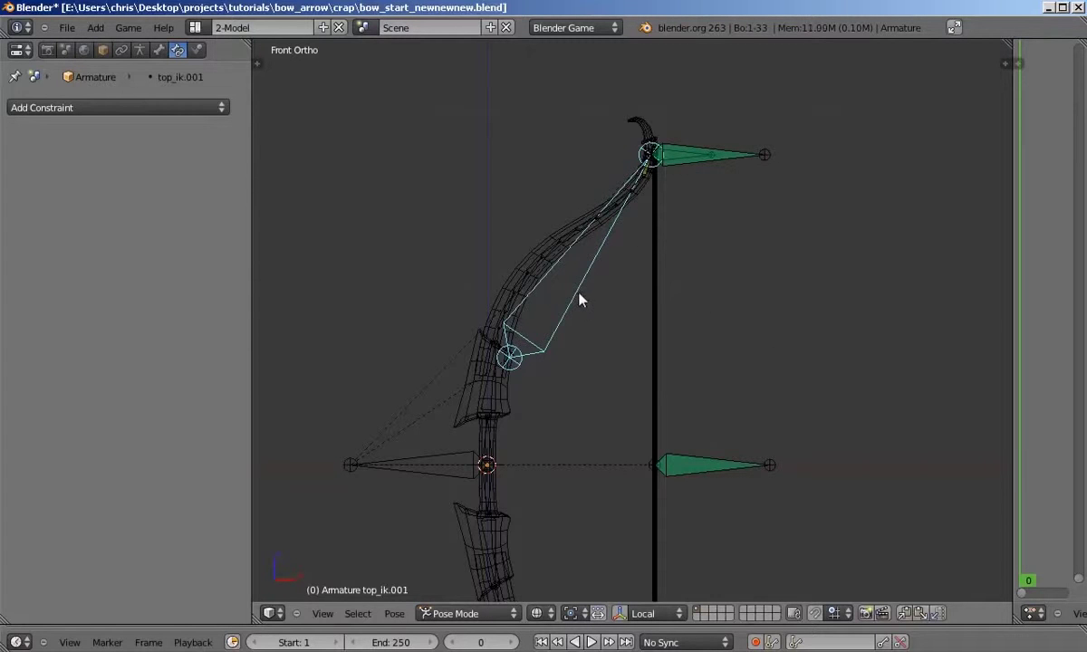
pyautogui.click(126, 107)
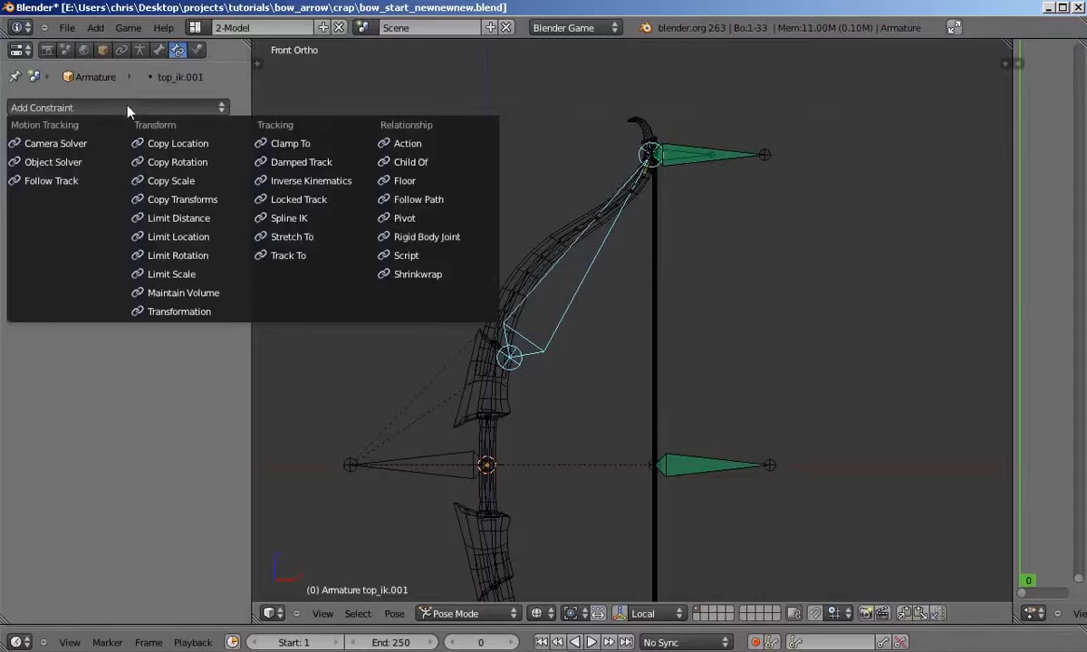
pyautogui.click(328, 260)
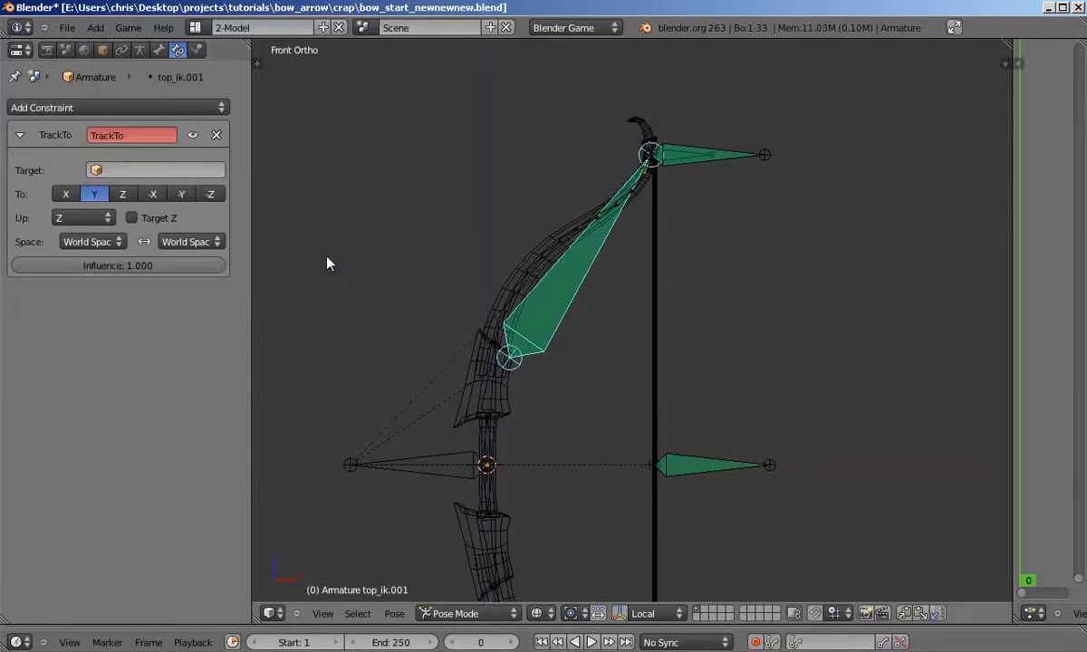
pyautogui.click(164, 170)
pyautogui.click(108, 192)
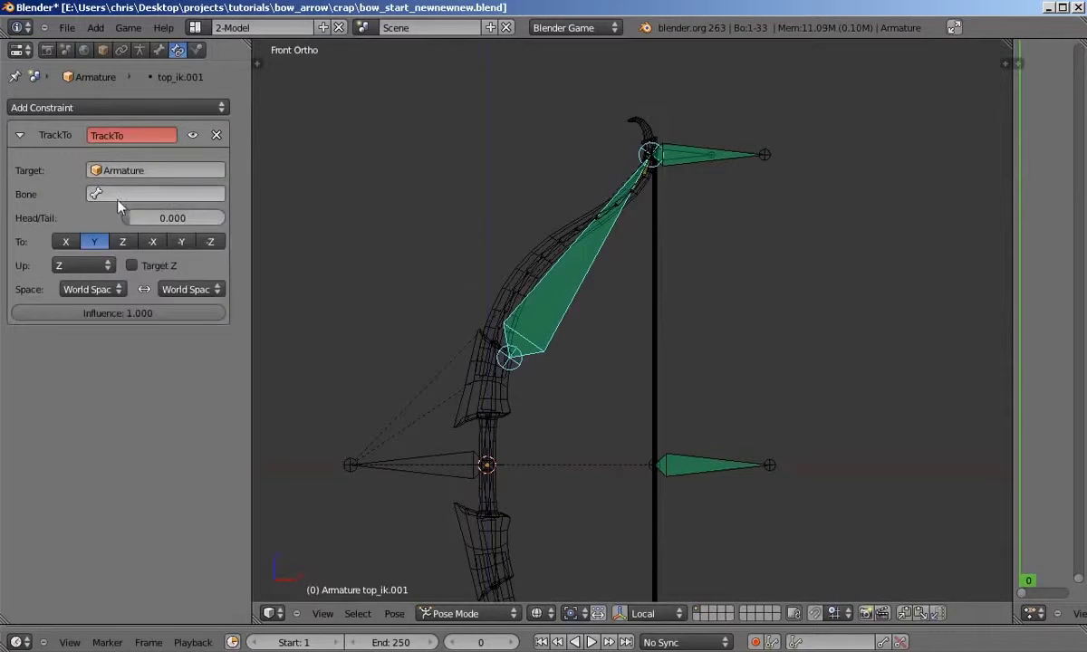
pyautogui.click(119, 195)
pyautogui.write('t')
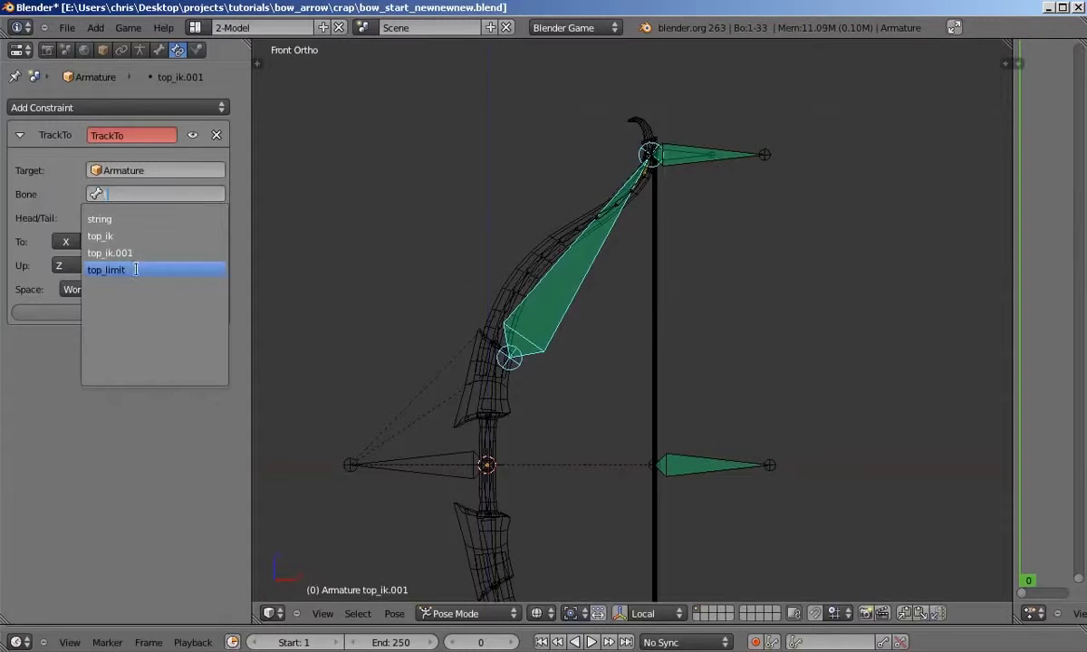
pyautogui.click(136, 269)
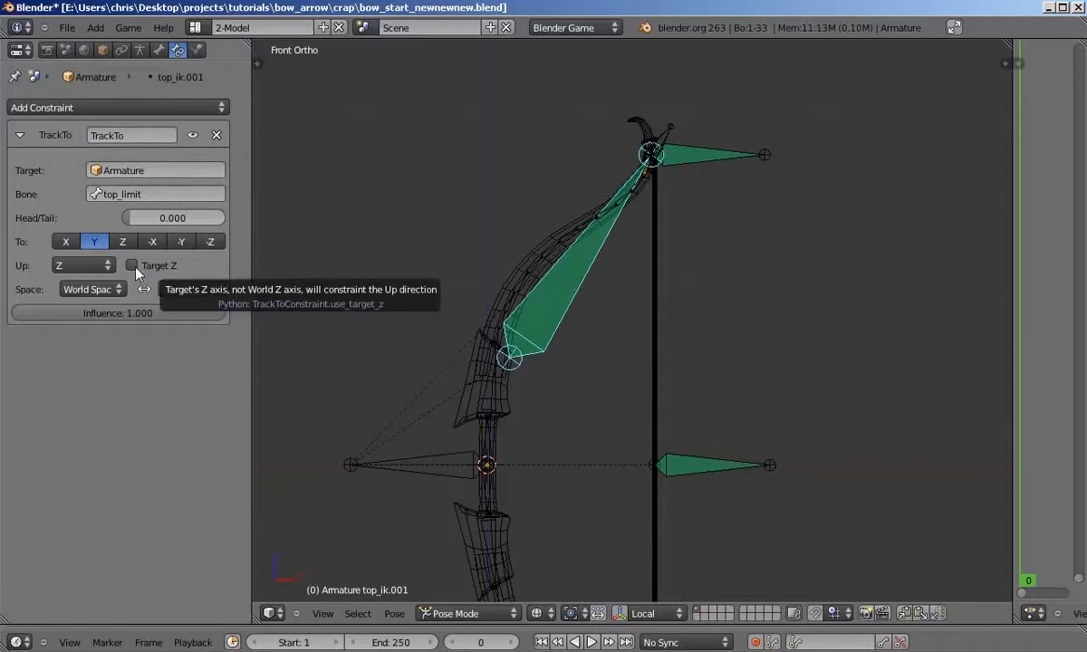
pyautogui.click(132, 266)
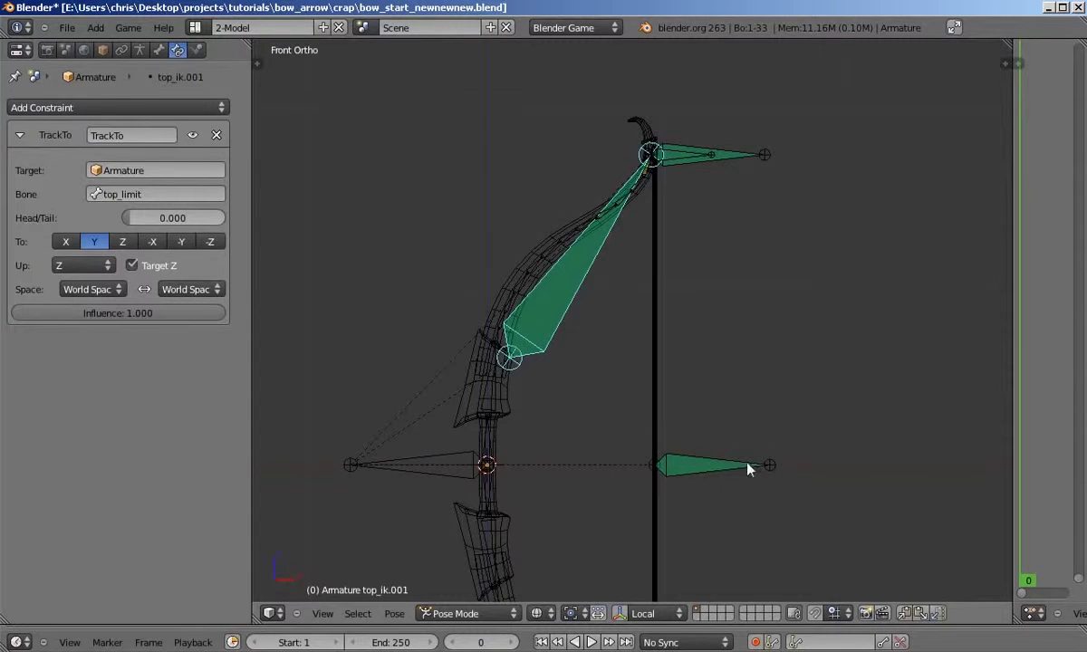
pyautogui.rightClick(748, 469)
pyautogui.hotkey('alt', 'g')
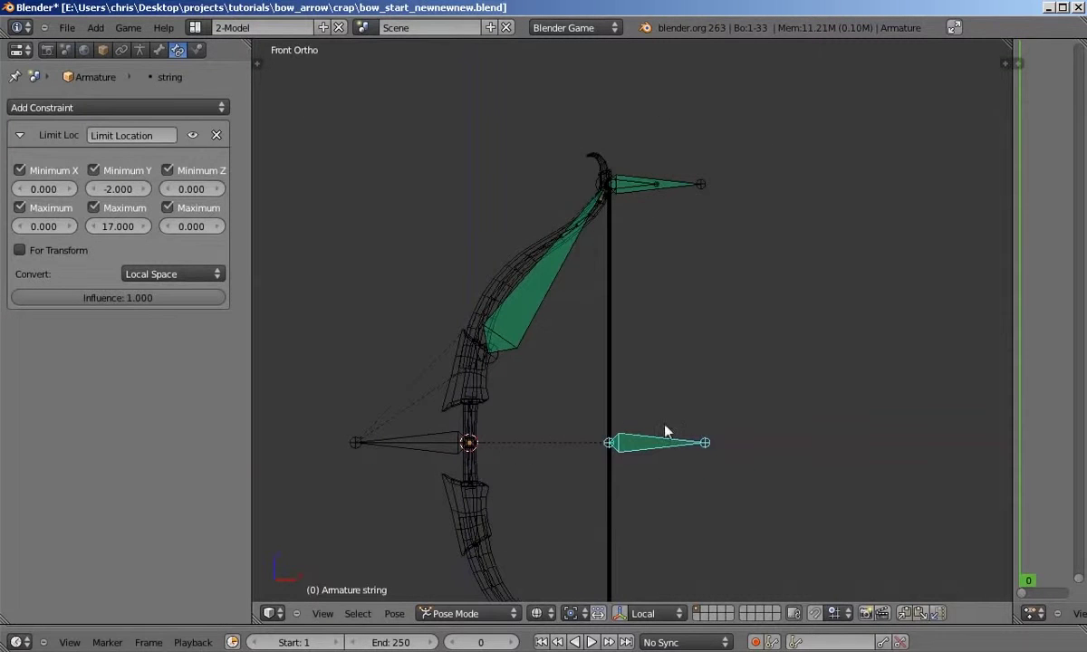
pyautogui.press('g')
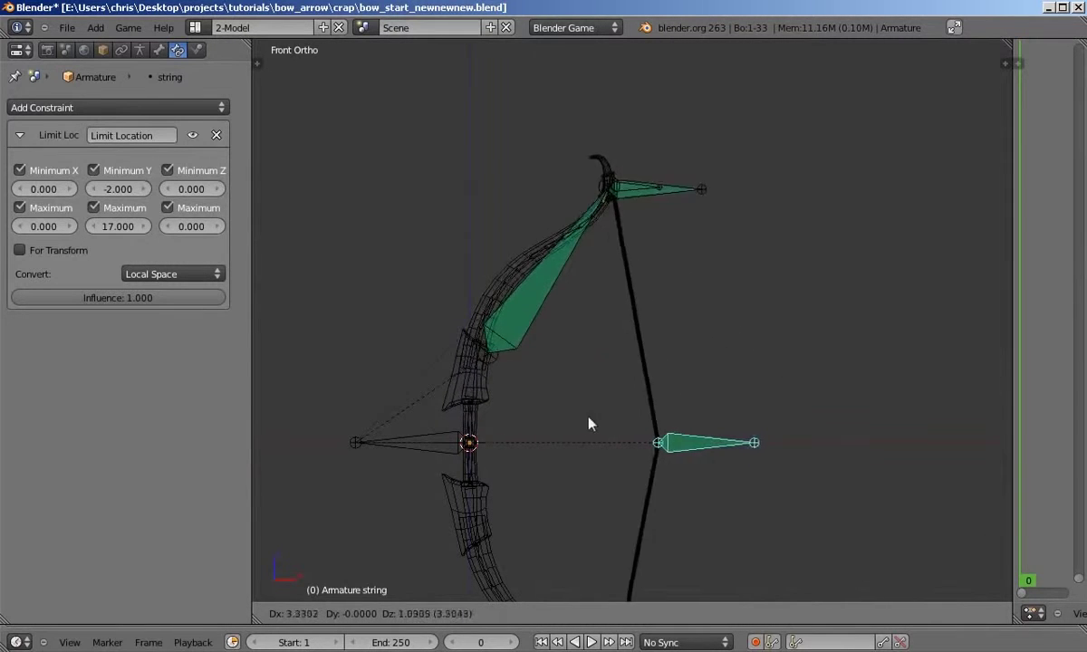
pyautogui.rightClick(804, 444)
pyautogui.keyDown('ctrl'); pyautogui.hscroll(-3, 718, 425); pyautogui.keyUp('ctrl')
pyautogui.rightClick(435, 437)
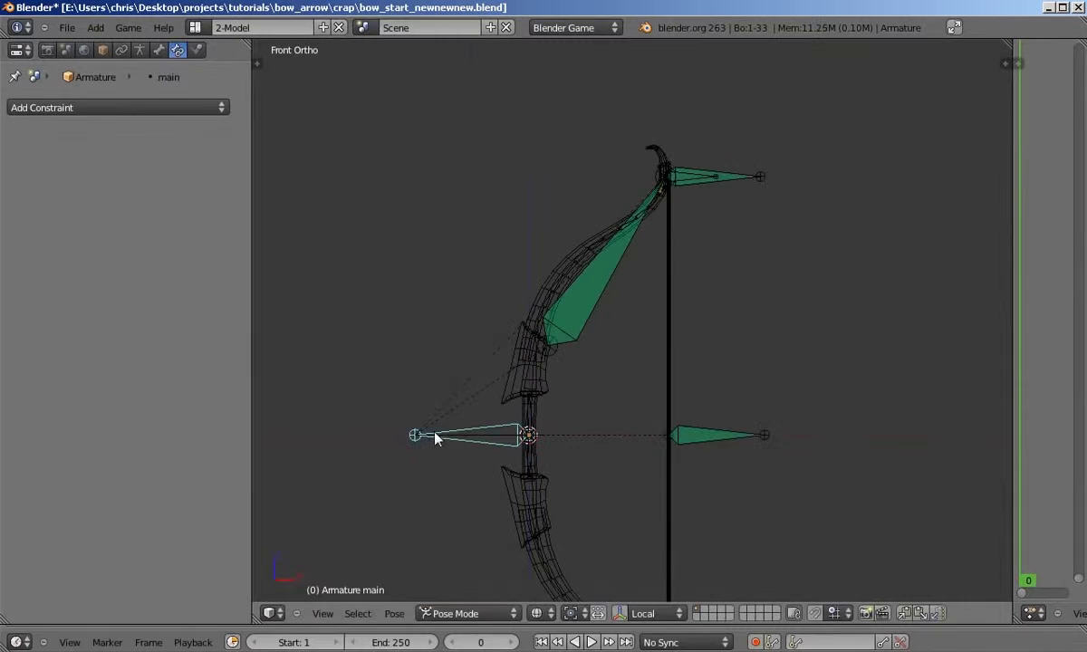
pyautogui.press('r')
pyautogui.press('r')
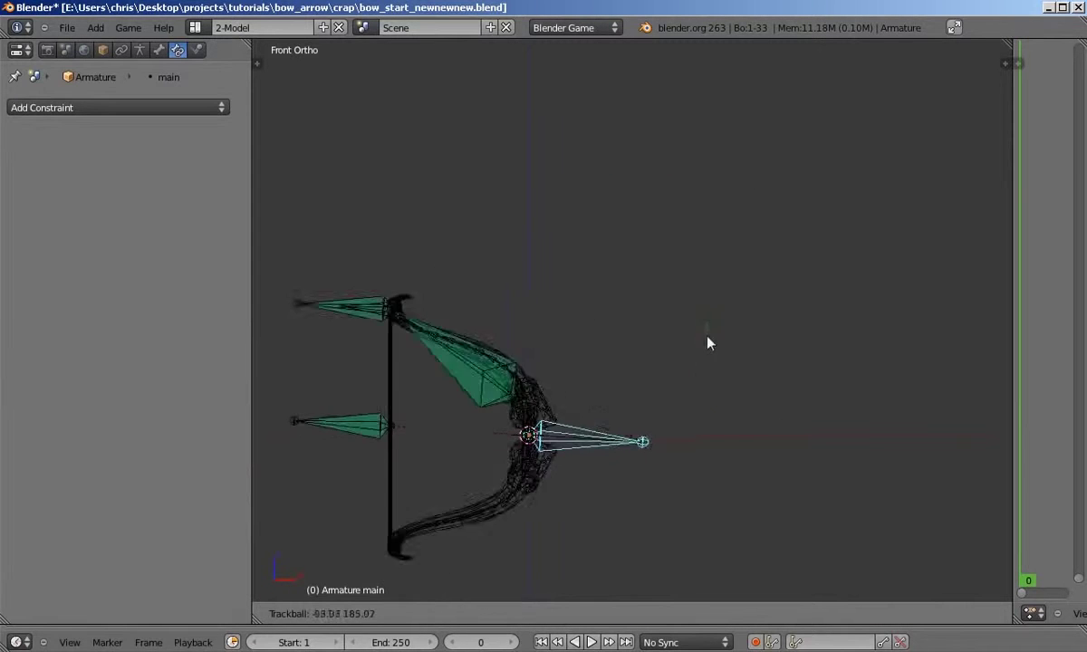
pyautogui.click(718, 311)
pyautogui.hotkey('alt', 'r')
pyautogui.press('r')
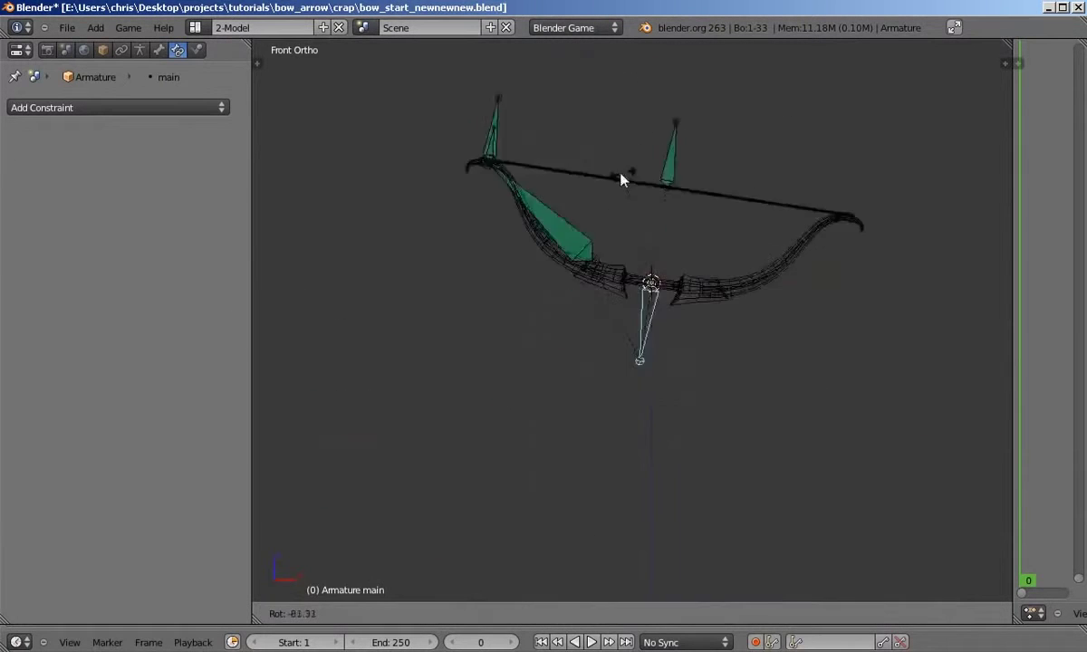
pyautogui.rightClick(753, 369)
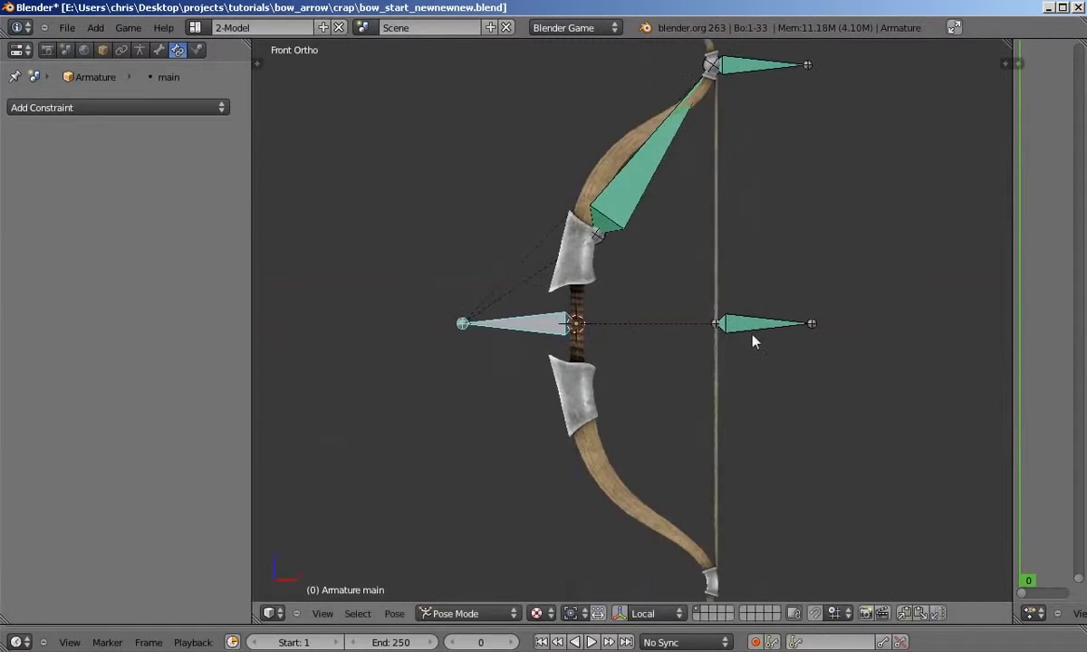
pyautogui.keyDown('shift'); pyautogui.moveTo(753, 342); pyautogui.dragTo(691, 381, button='middle'); pyautogui.keyUp('shift')
pyautogui.rightClick(692, 381)
pyautogui.press('g')
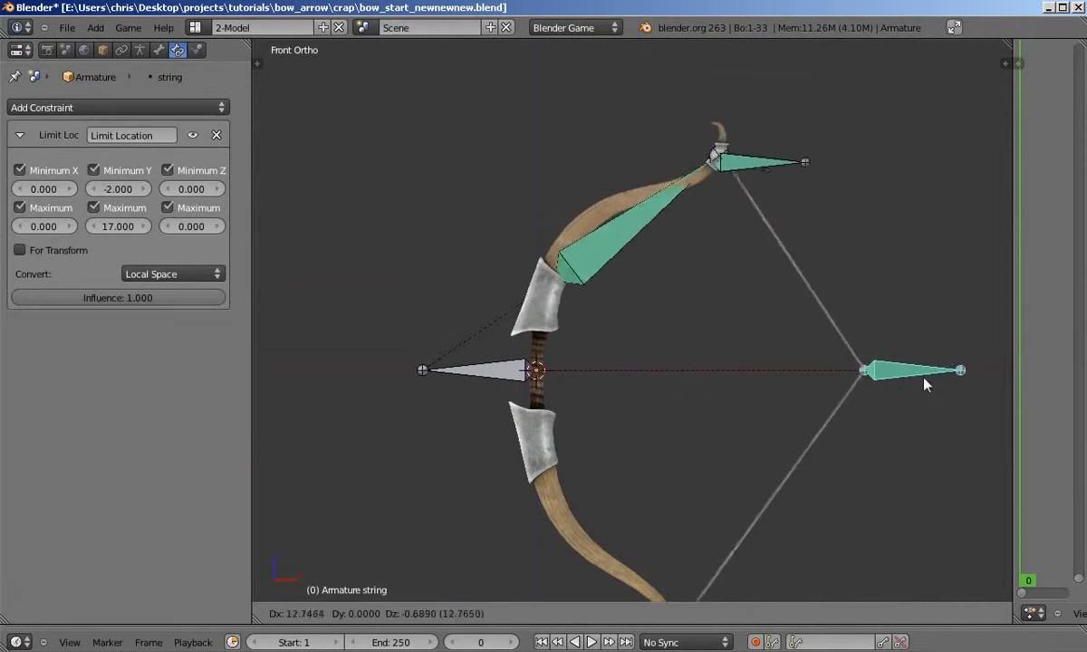
pyautogui.rightClick(837, 372)
pyautogui.keyDown('shift'); pyautogui.moveTo(801, 368); pyautogui.dragTo(768, 401, button='middle'); pyautogui.keyUp('shift')
pyautogui.press('g')
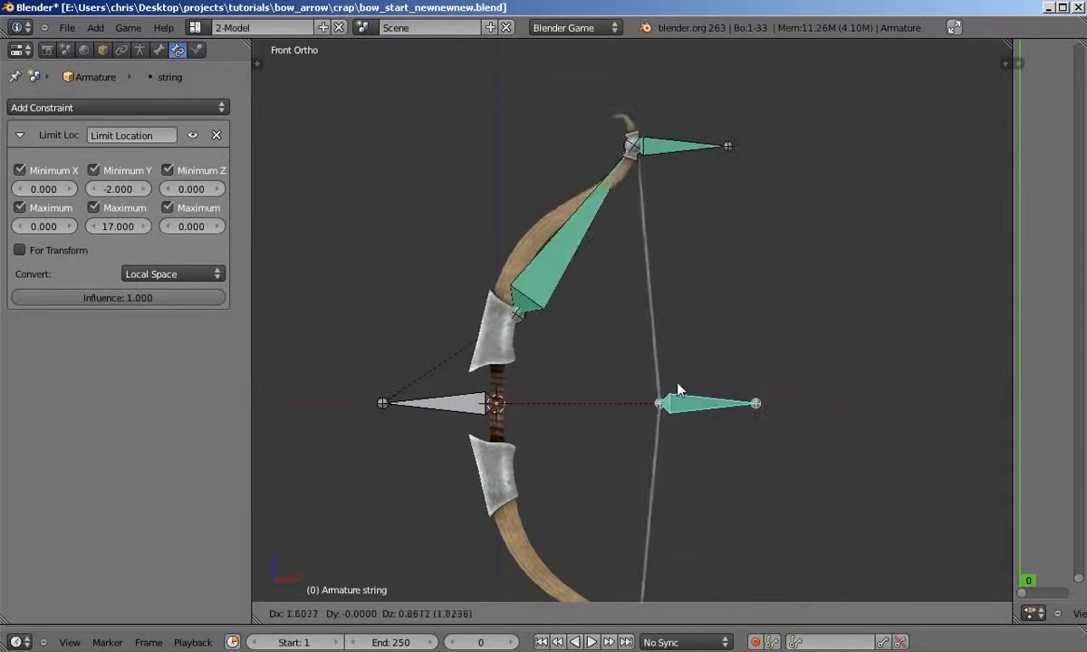
# Cancel the string pull, select top_limit and top_ik.001, and return to Edit Mode.
pyautogui.rightClick(798, 381)
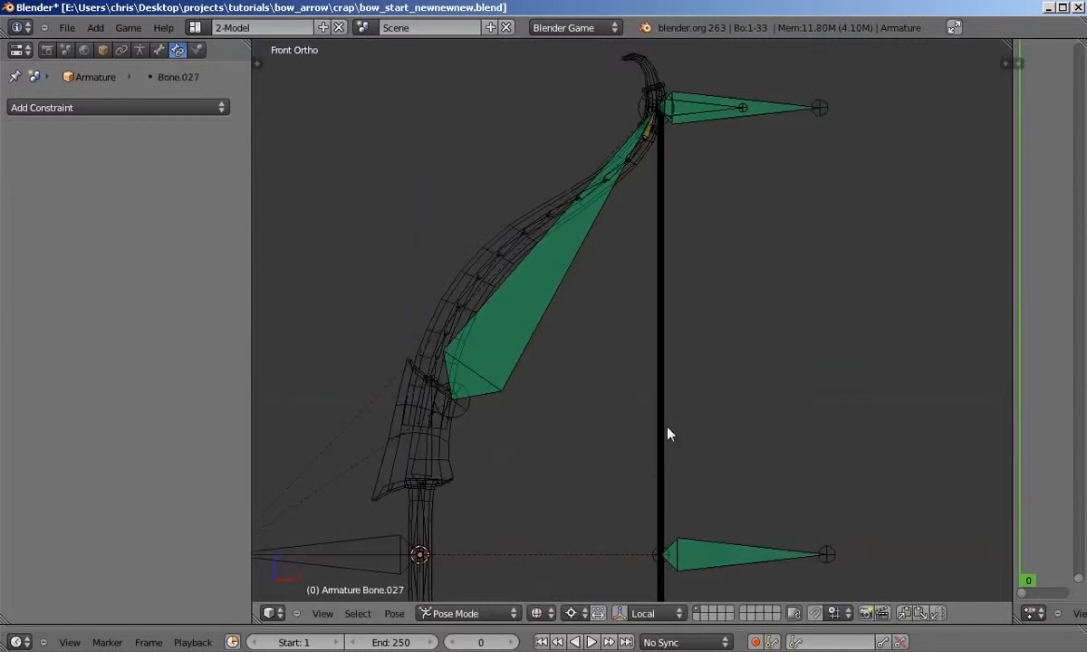
pyautogui.rightClick(704, 109)
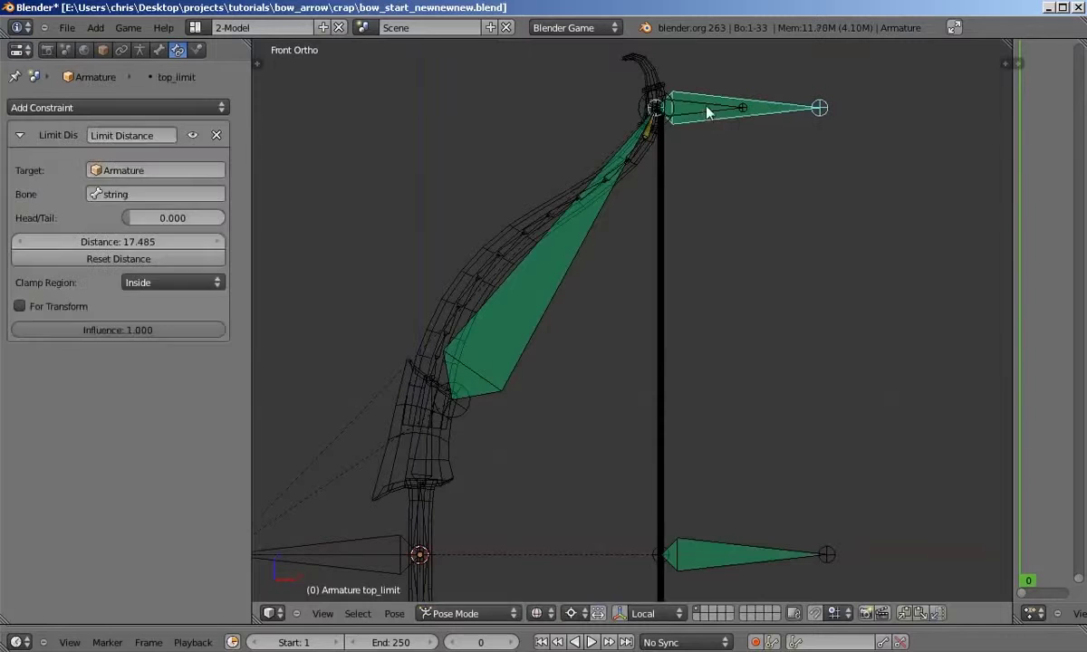
pyautogui.rightClick(716, 109)
pyautogui.keyDown('shift'); pyautogui.rightClick(555, 319); pyautogui.keyUp('shift')
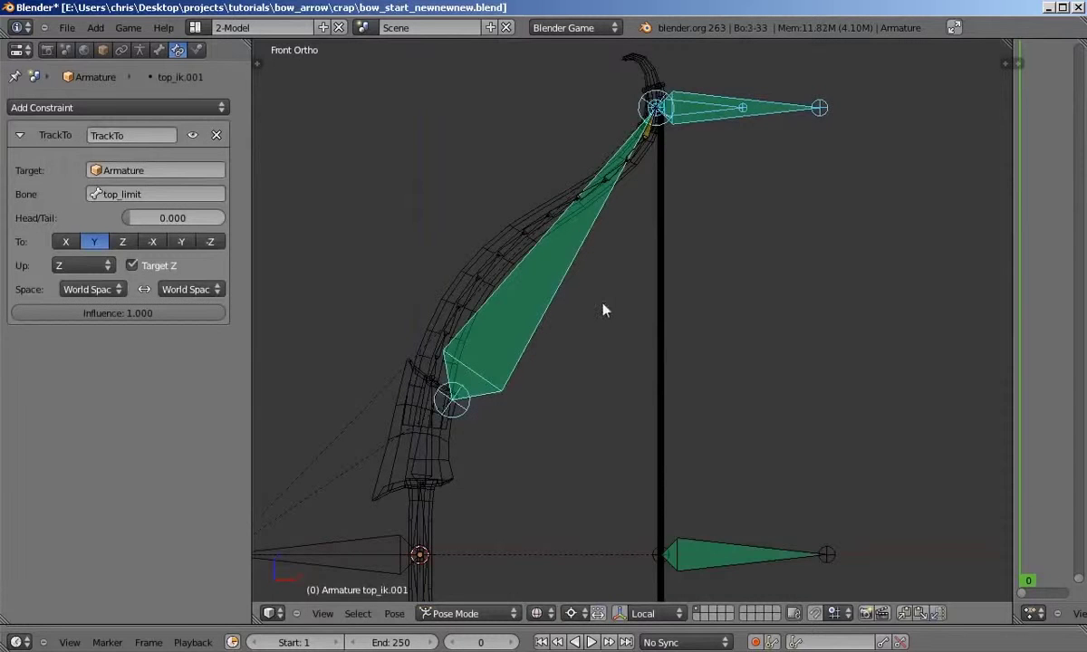
pyautogui.scroll(-1, 607, 311)
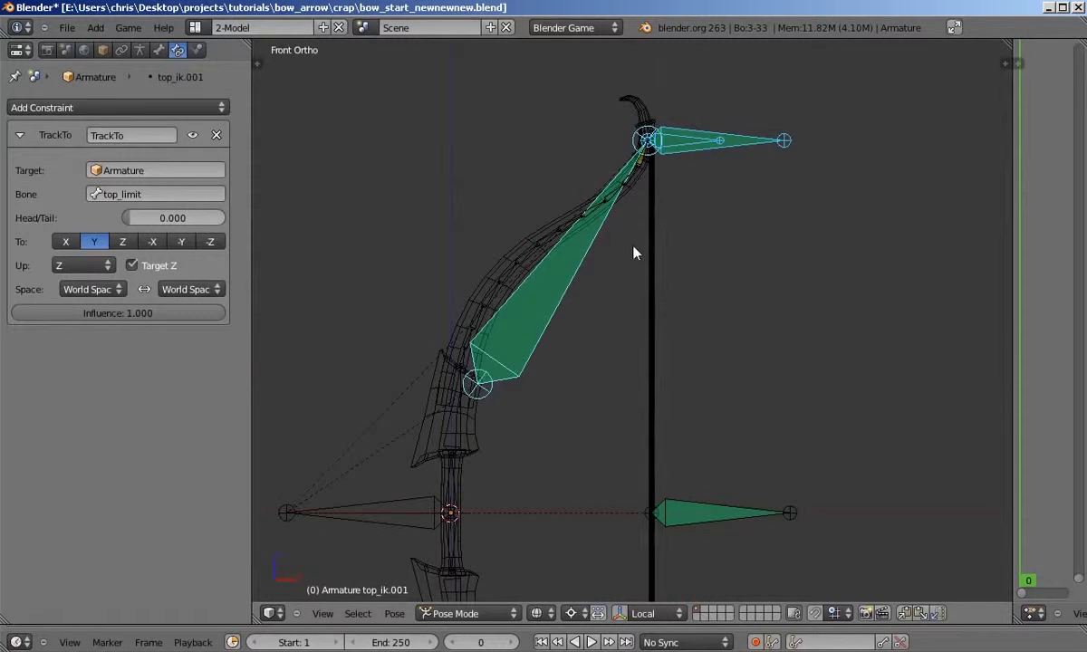
pyautogui.press('Tab')
# Duplicate the top_limit and top_ik.001 bones in place.
pyautogui.rightClick(716, 132)
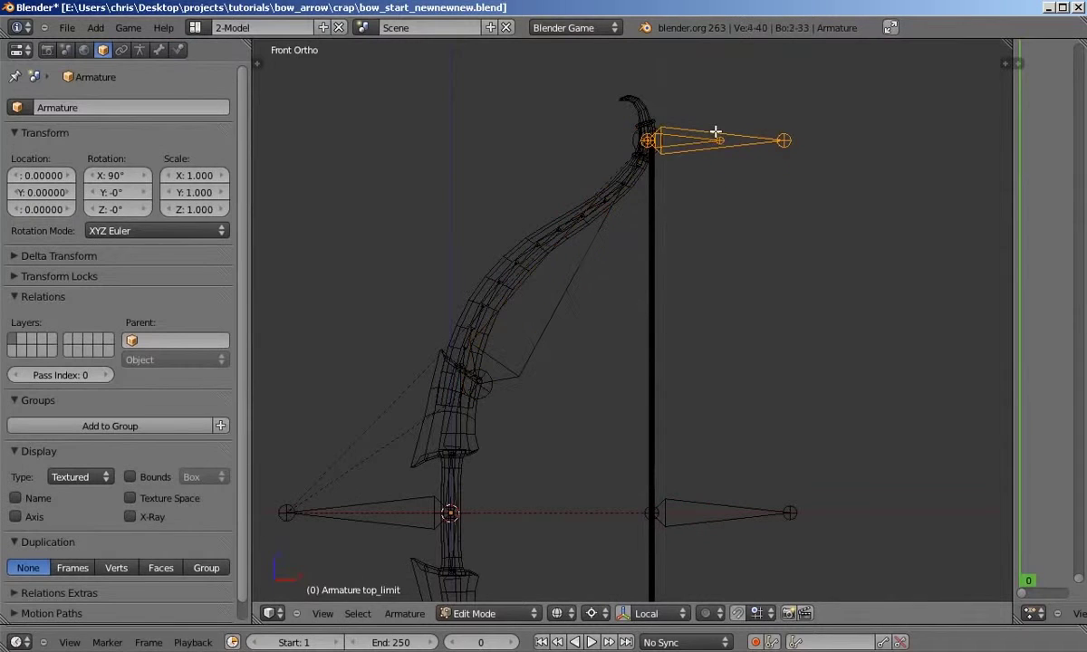
pyautogui.keyDown('shift'); pyautogui.rightClick(592, 281); pyautogui.keyUp('shift')
pyautogui.scroll(1, 690, 175)
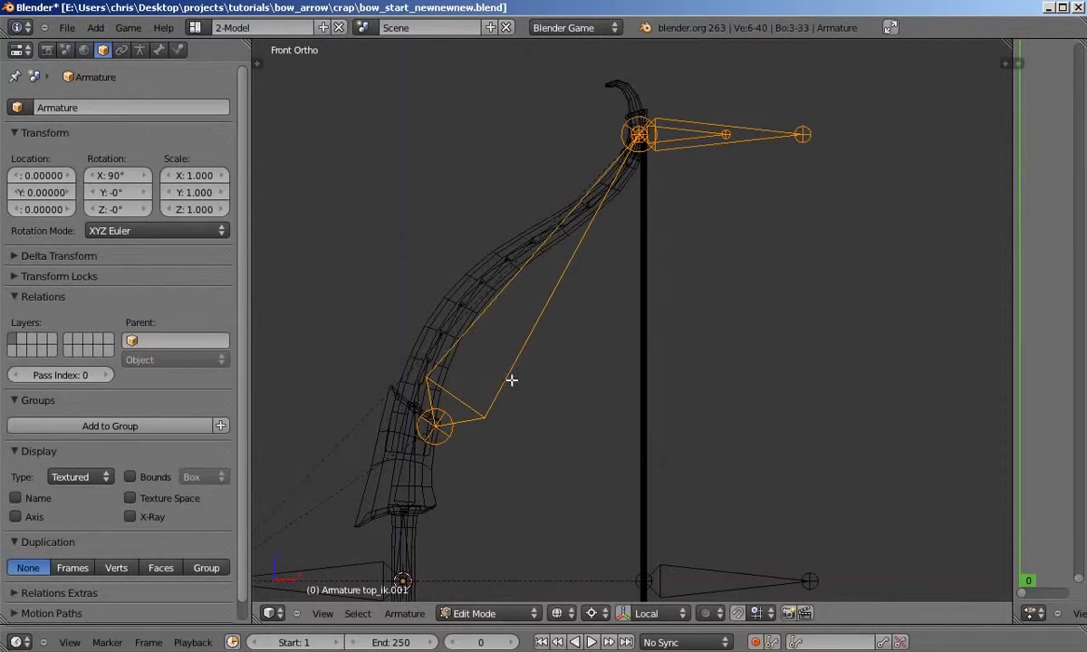
pyautogui.scroll(-4, 601, 333)
pyautogui.scroll(-1, 622, 248)
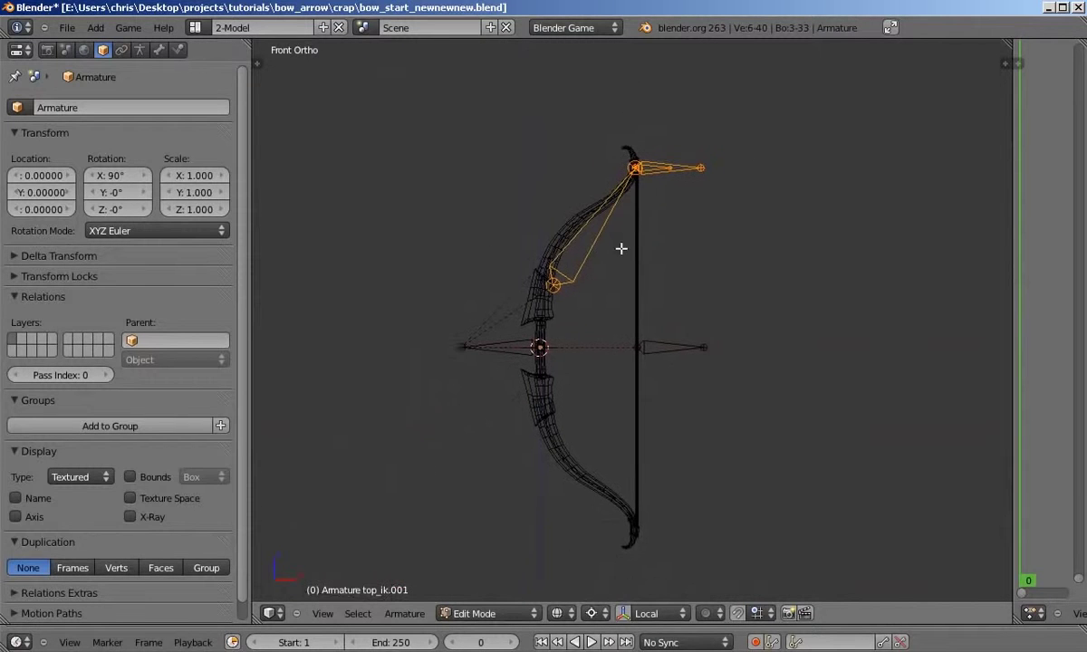
pyautogui.hotkey('shift', 'd')
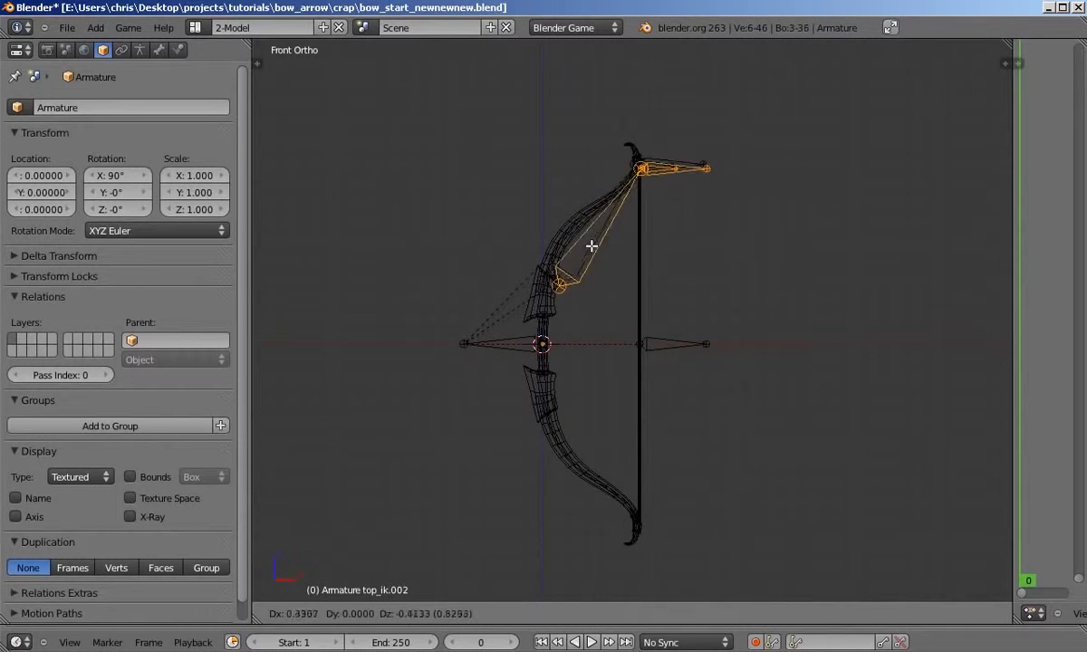
pyautogui.click(586, 242)
# Set the pivot to 3D Cursor and scale the duplicates by -1 on Z onto the lower limb.
pyautogui.scroll(5, 548, 390)
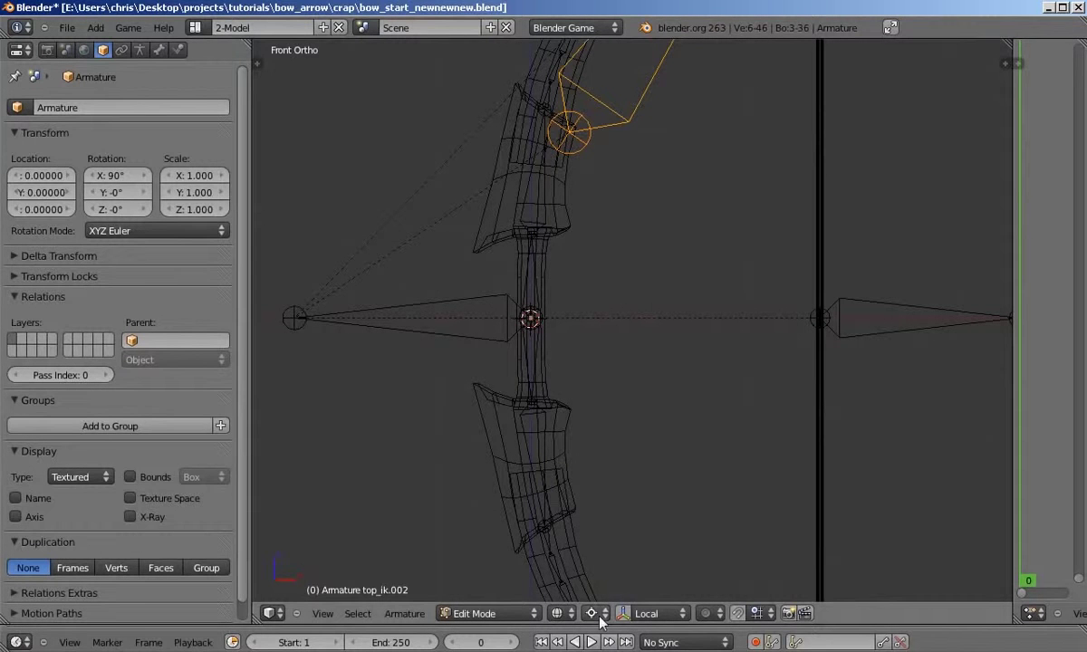
pyautogui.click(594, 613)
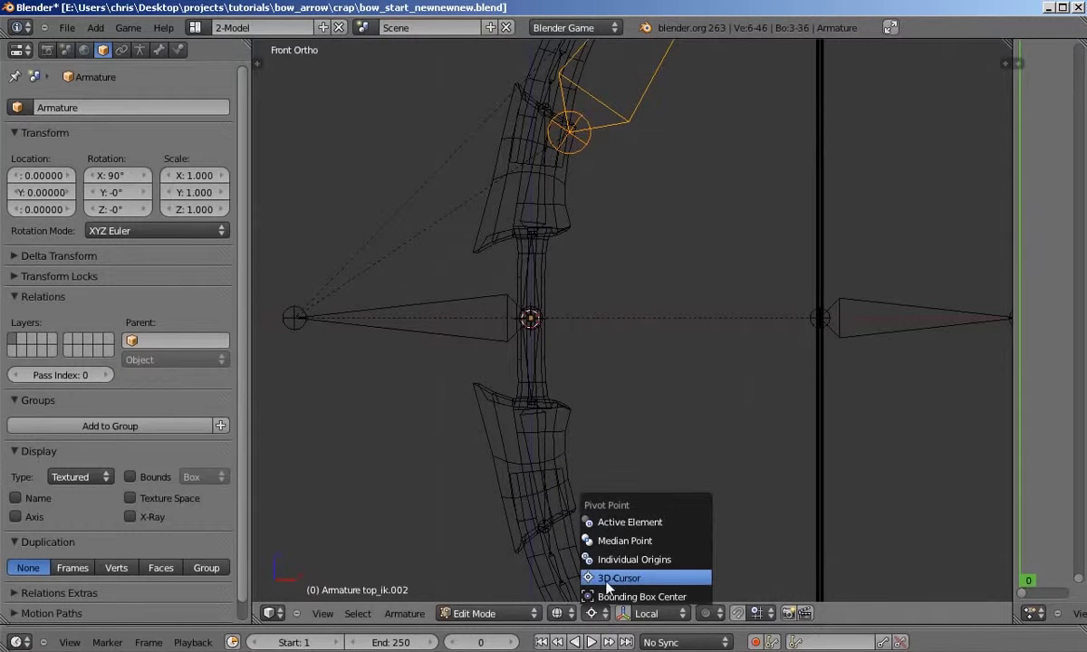
pyautogui.click(657, 579)
pyautogui.scroll(-5, 628, 270)
pyautogui.press('s')
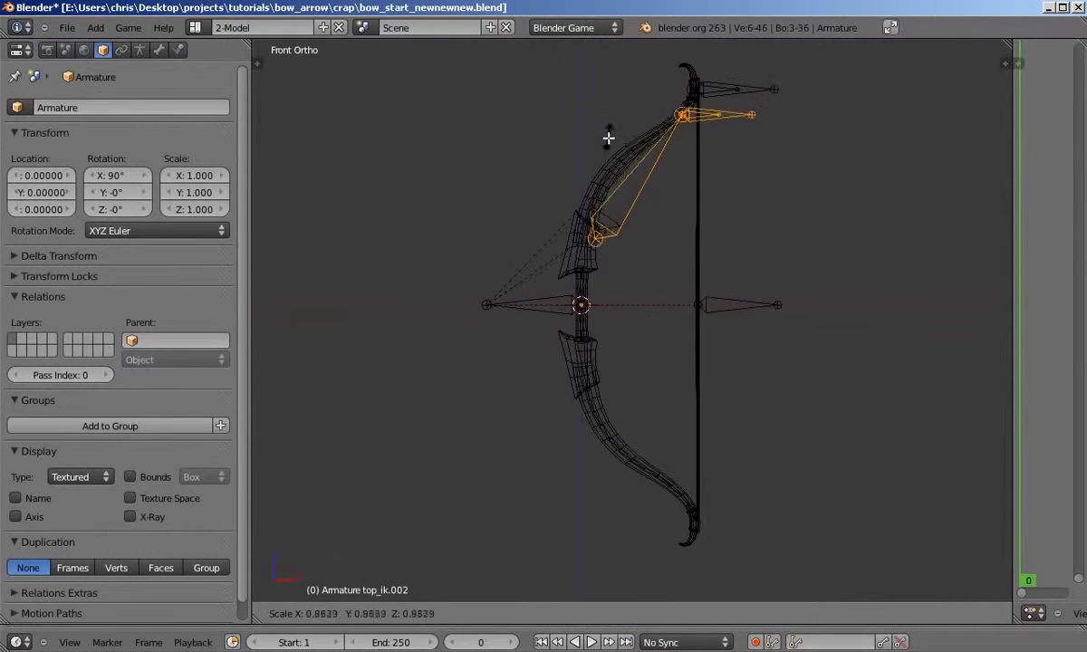
pyautogui.press('z')
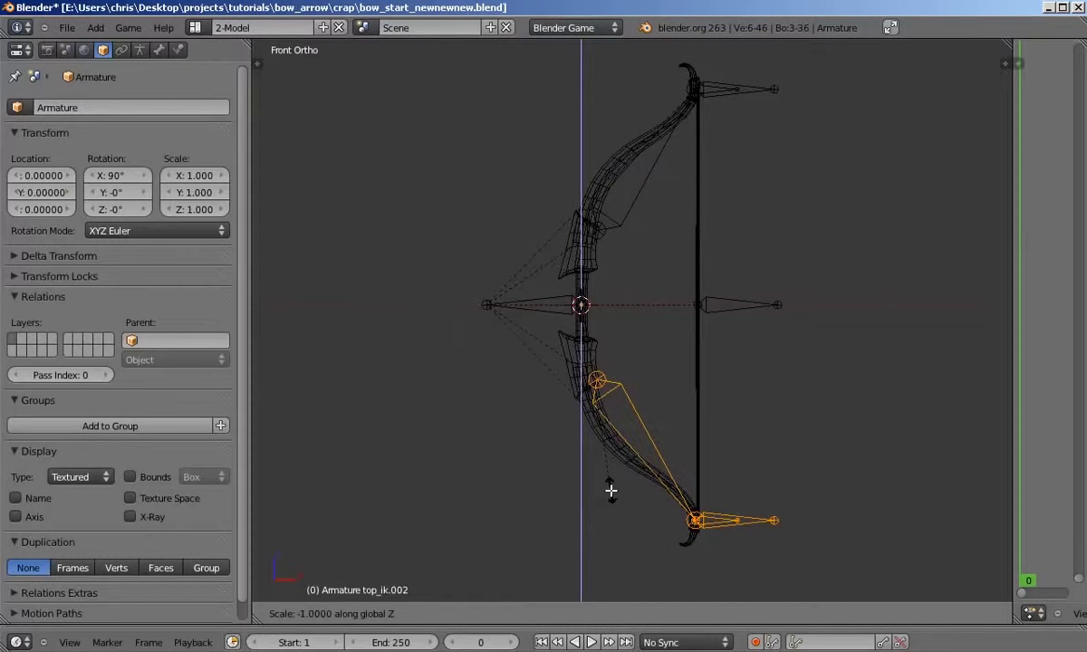
pyautogui.click(612, 491)
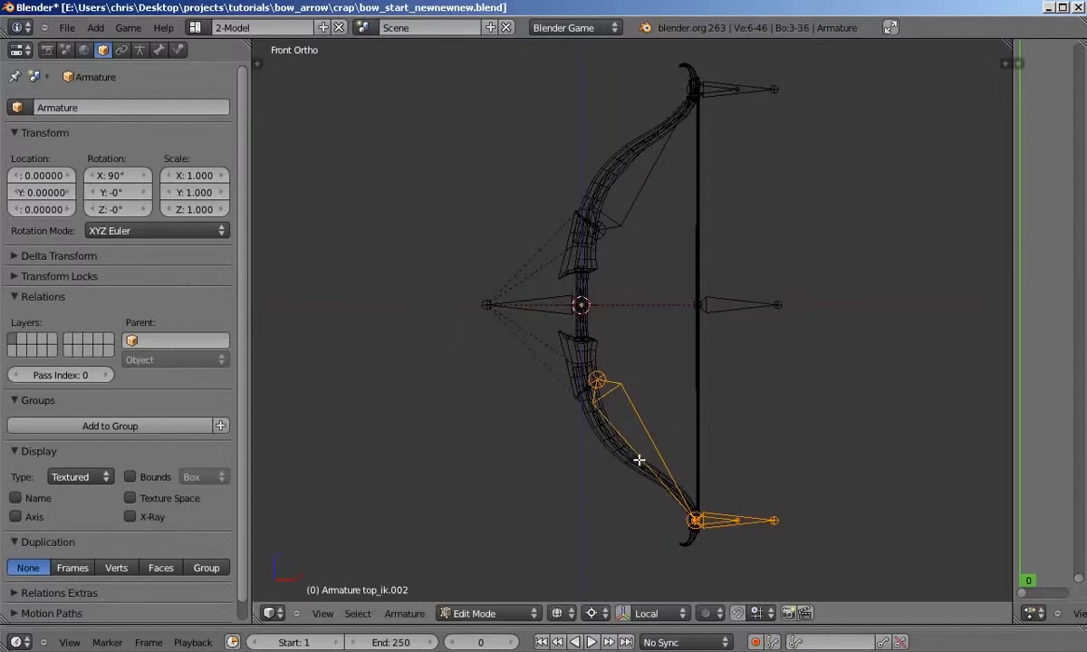
pyautogui.scroll(6, 701, 516)
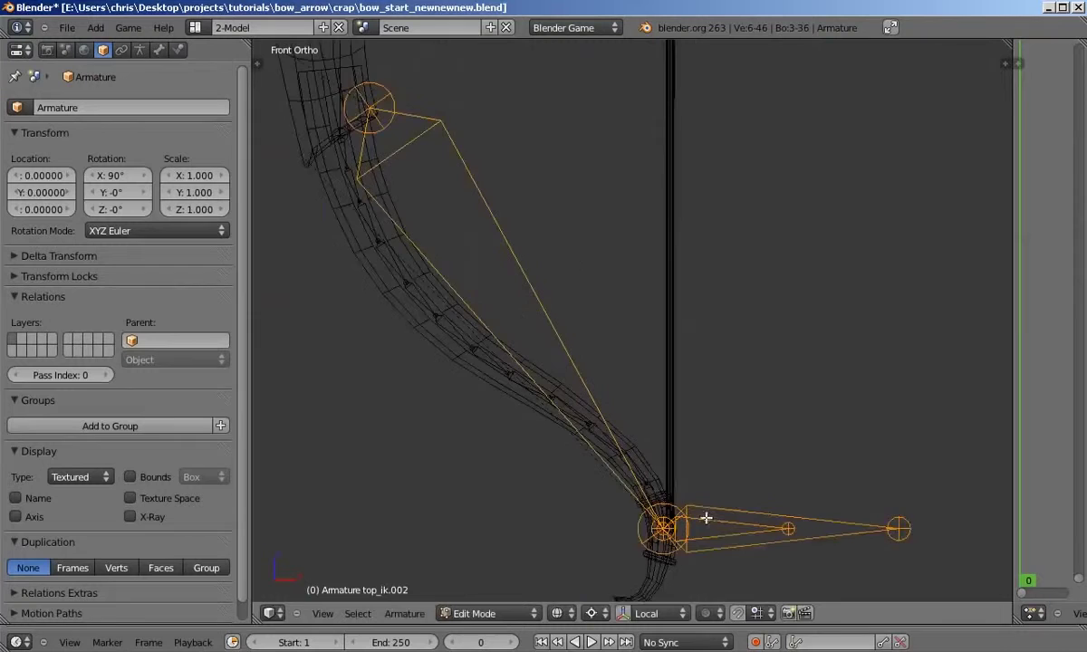
# Rename the duplicated bone at the lower bow tip to bottom_ik.
pyautogui.scroll(3, 705, 518)
pyautogui.rightClick(716, 452)
pyautogui.keyDown('shift'); pyautogui.moveTo(723, 451); pyautogui.dragTo(661, 444, button='middle'); pyautogui.keyUp('shift')
pyautogui.scroll(-1, 660, 446)
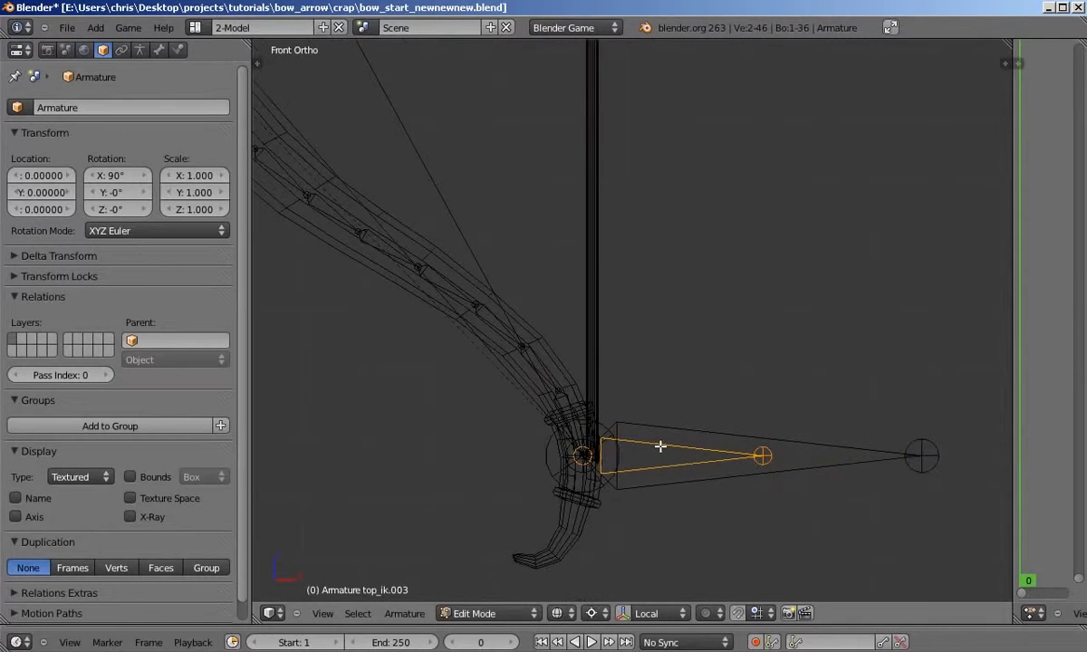
pyautogui.click(160, 49)
pyautogui.click(121, 107)
pyautogui.write('bottom_ik')
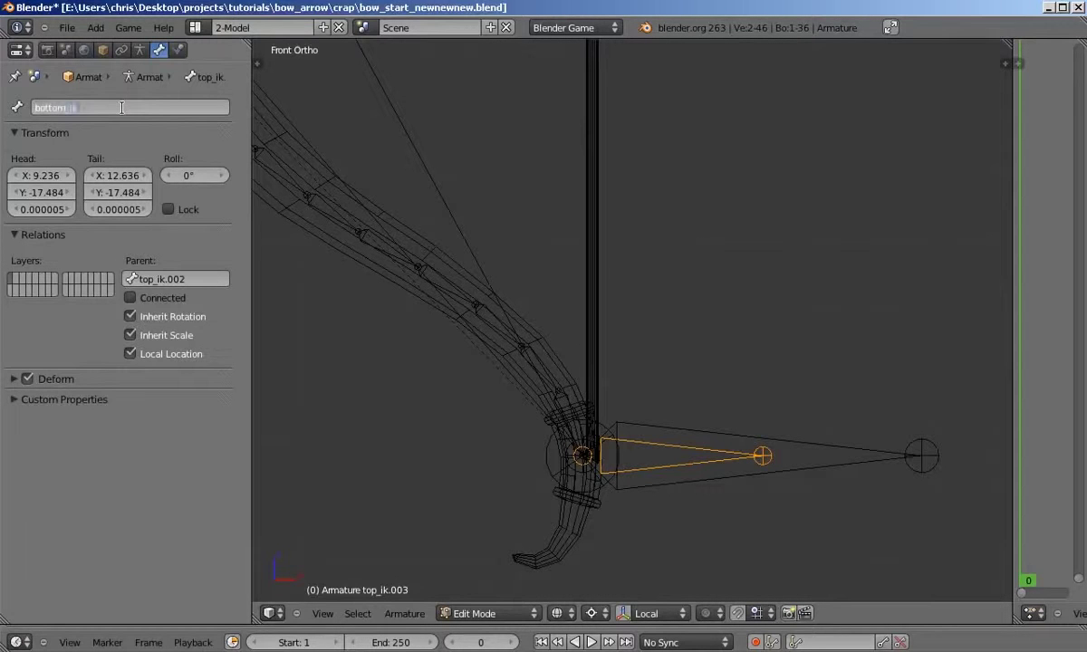
pyautogui.press('Return')
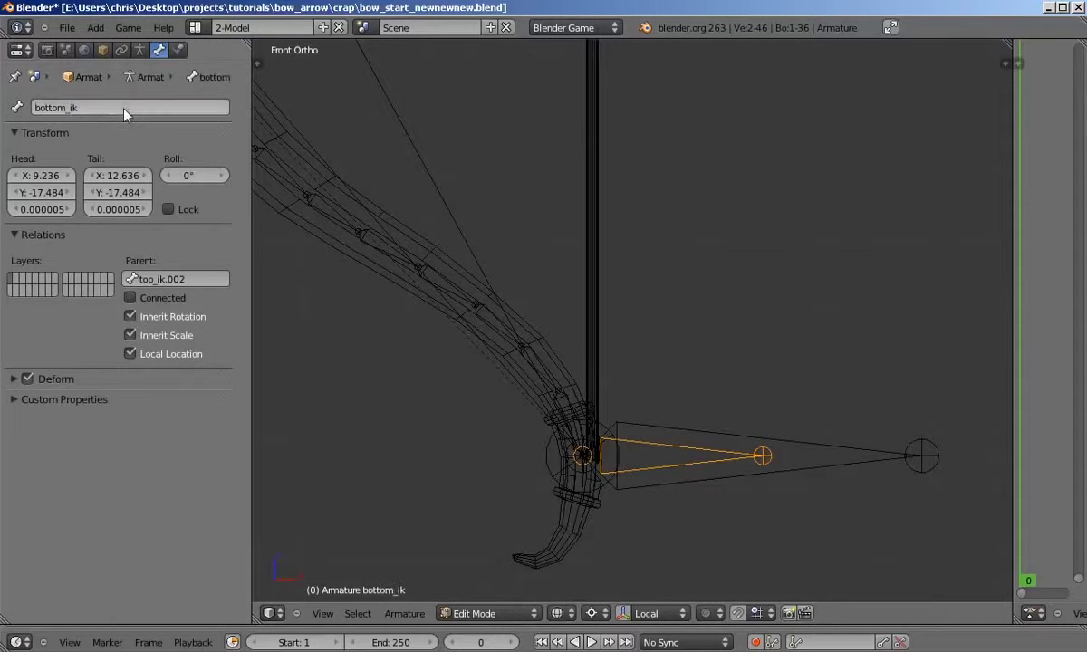
# Select the small Bone.027 on the lower limb.
pyautogui.rightClick(568, 406)
pyautogui.scroll(2, 568, 407)
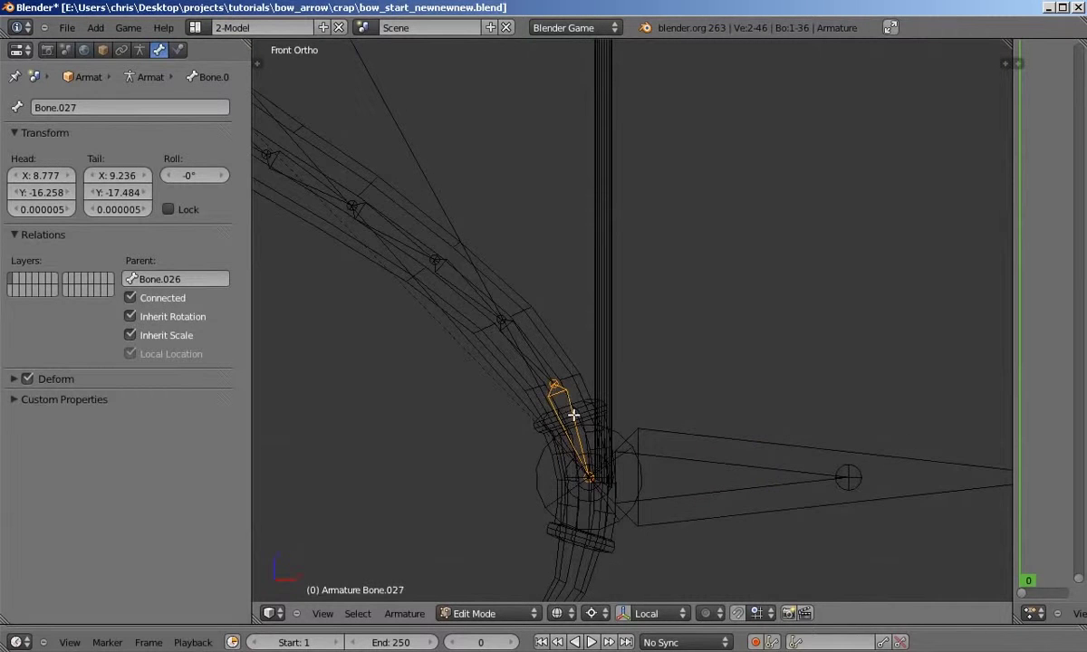
pyautogui.scroll(-5, 573, 415)
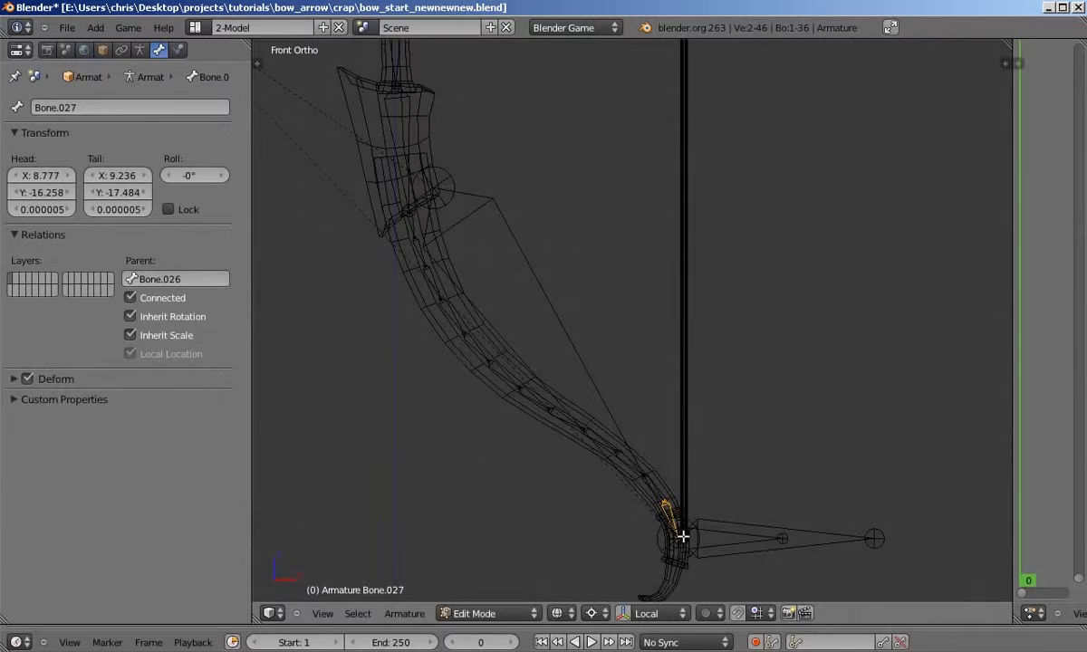
pyautogui.scroll(2, 683, 537)
# In Pose Mode, give Bone.027 an Inverse Kinematics constraint targeting the Armature's bottom_ik bone.
pyautogui.hotkey('ctrl', 'Tab')
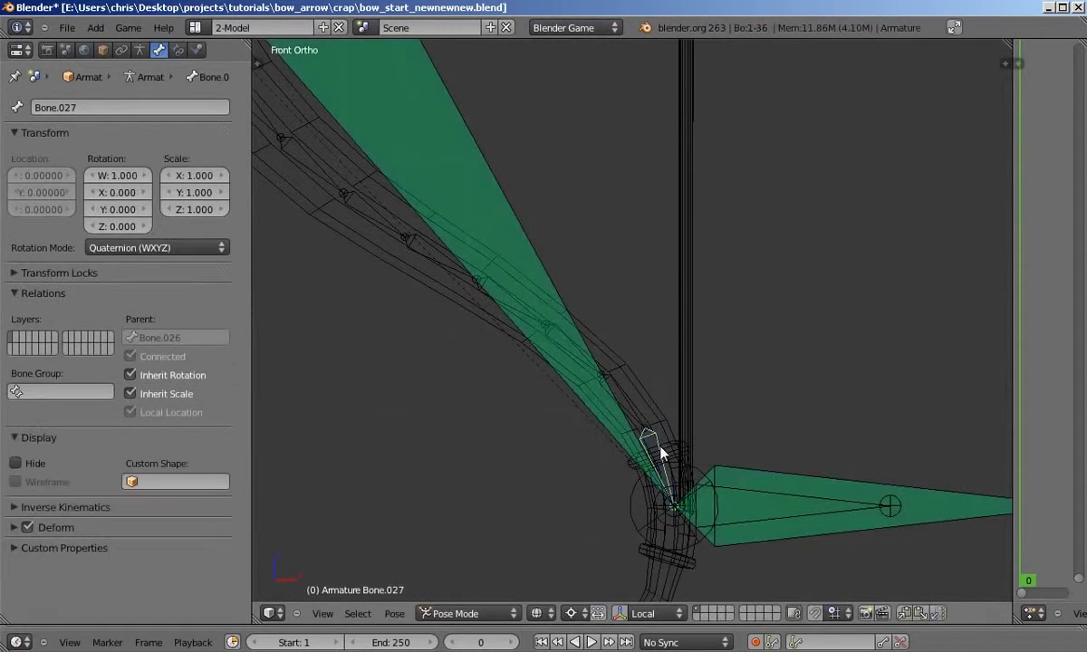
pyautogui.scroll(2, 661, 435)
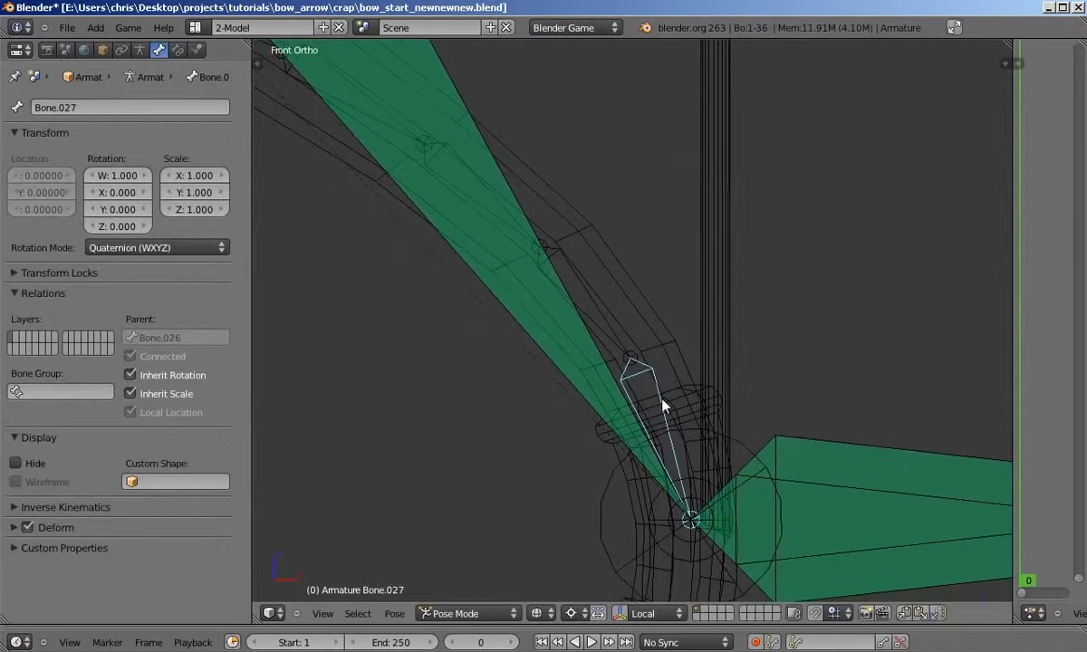
pyautogui.click(178, 50)
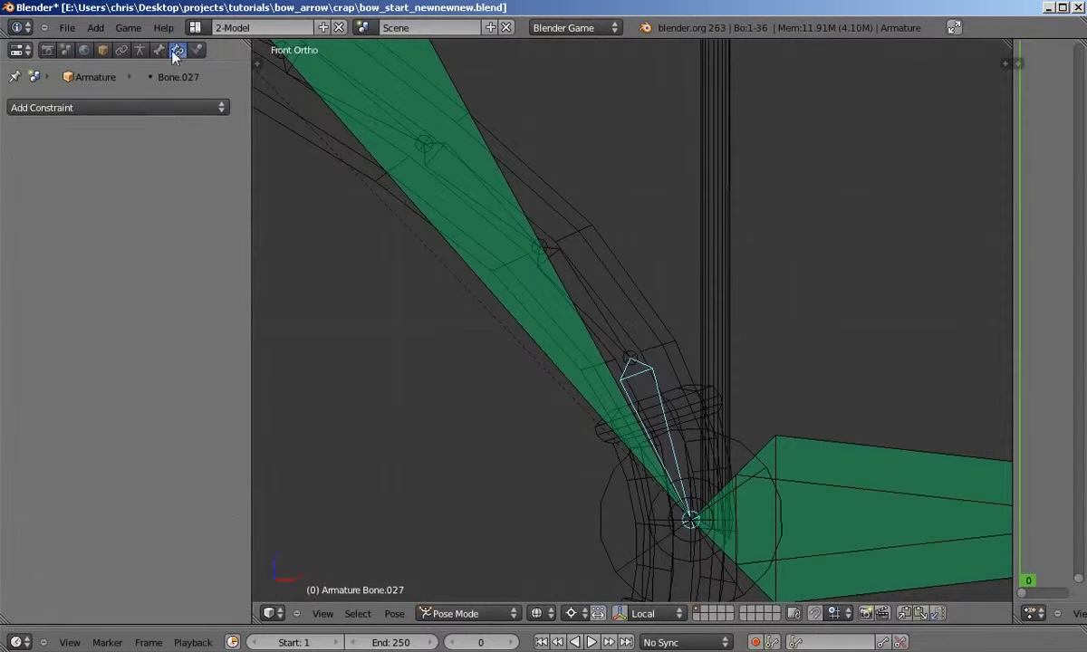
pyautogui.click(171, 108)
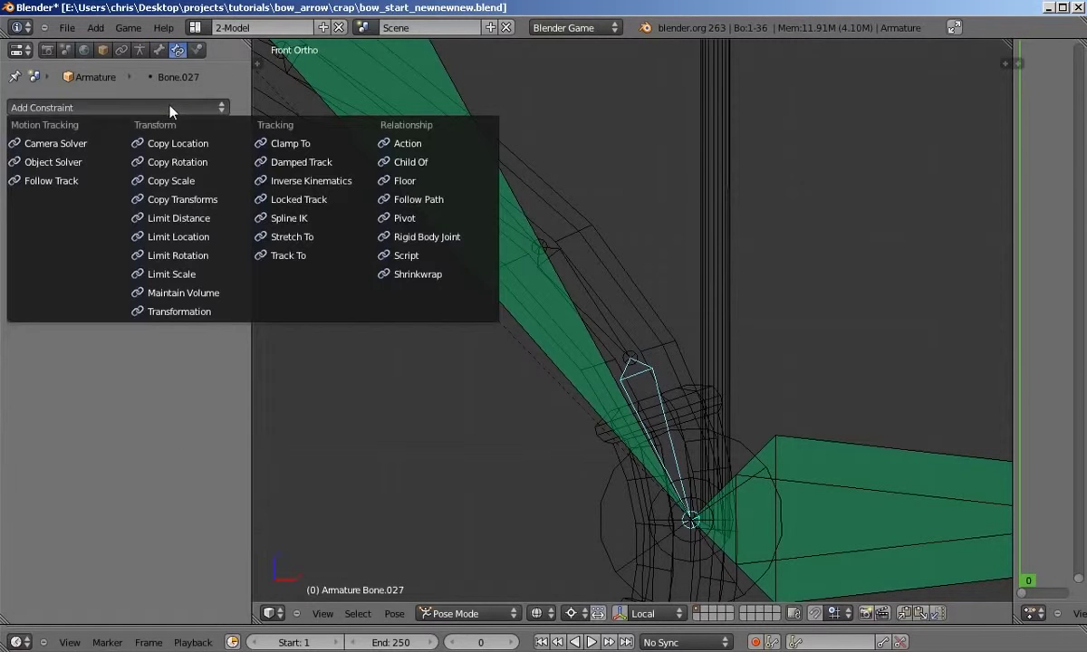
pyautogui.click(300, 191)
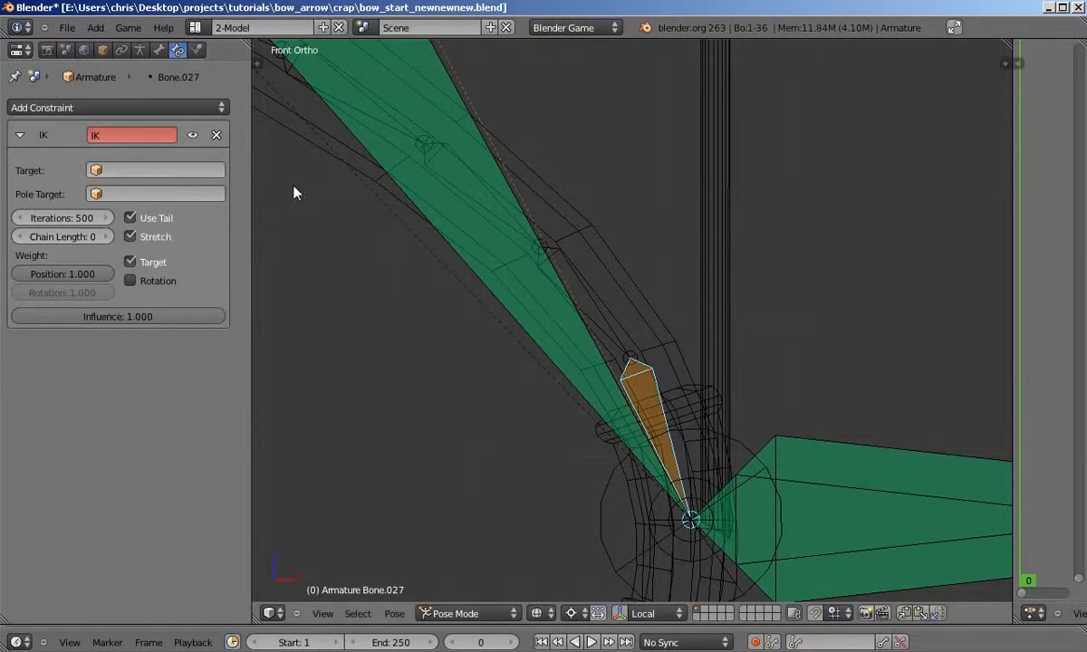
pyautogui.click(130, 170)
pyautogui.click(116, 183)
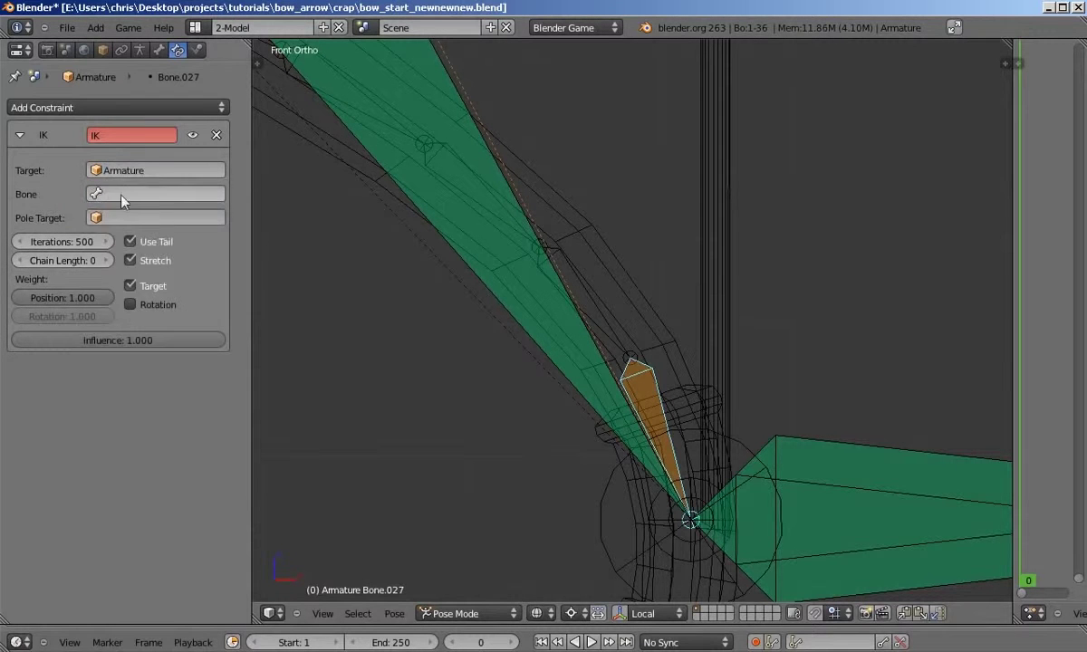
pyautogui.click(119, 194)
pyautogui.write('bott')
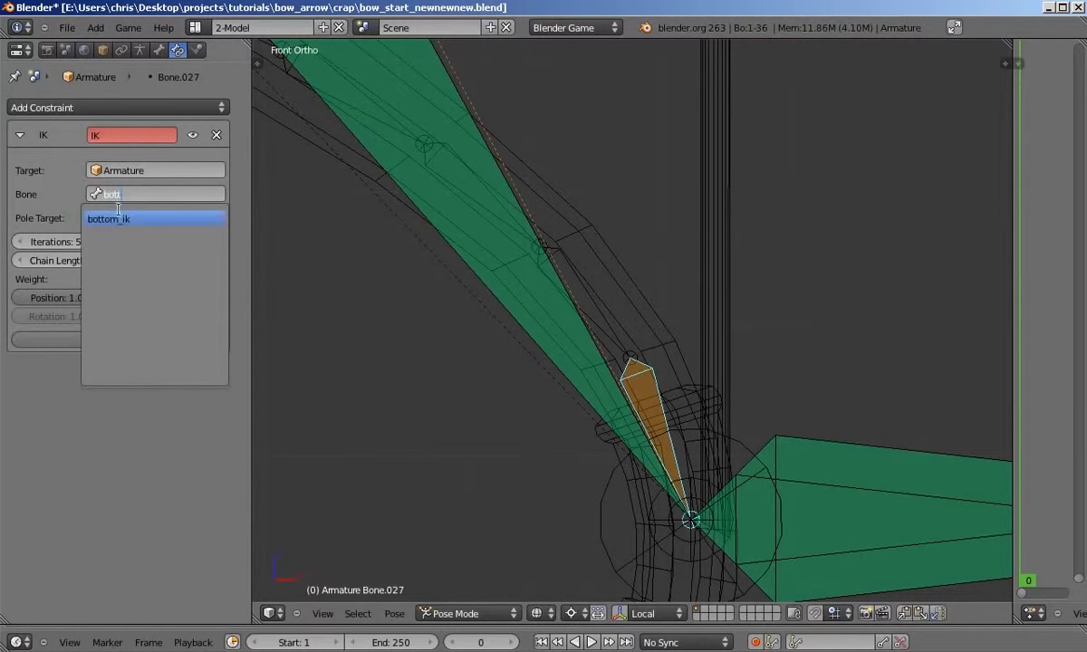
pyautogui.press('Return')
pyautogui.scroll(-4, 826, 356)
pyautogui.scroll(-5, 826, 356)
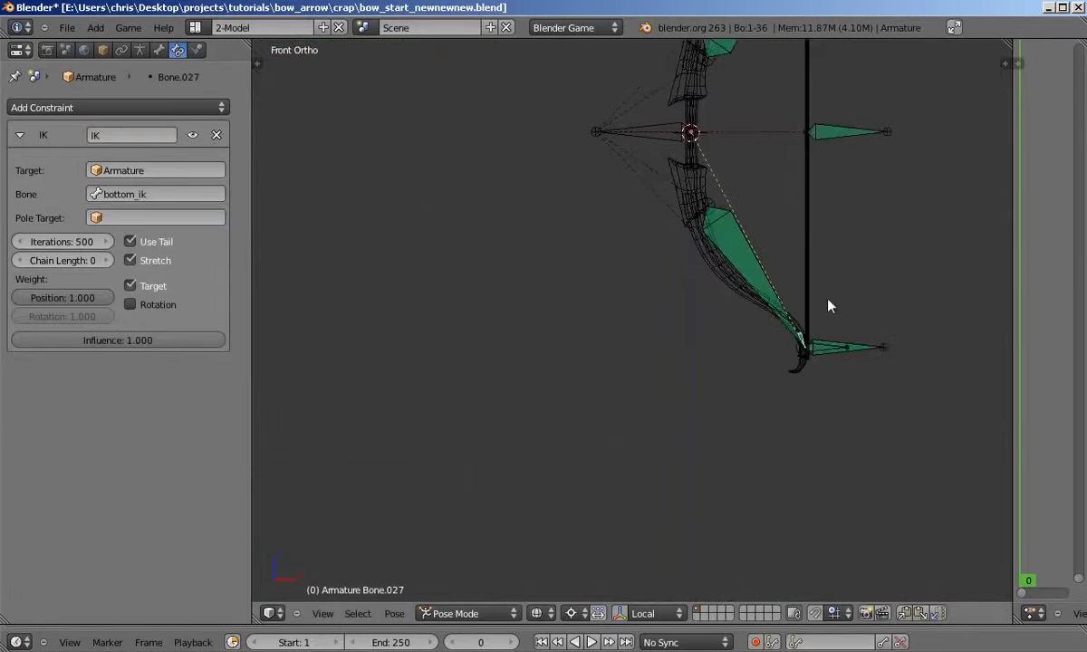
# Test-pull the string bone, then cancel the pull.
pyautogui.rightClick(706, 317)
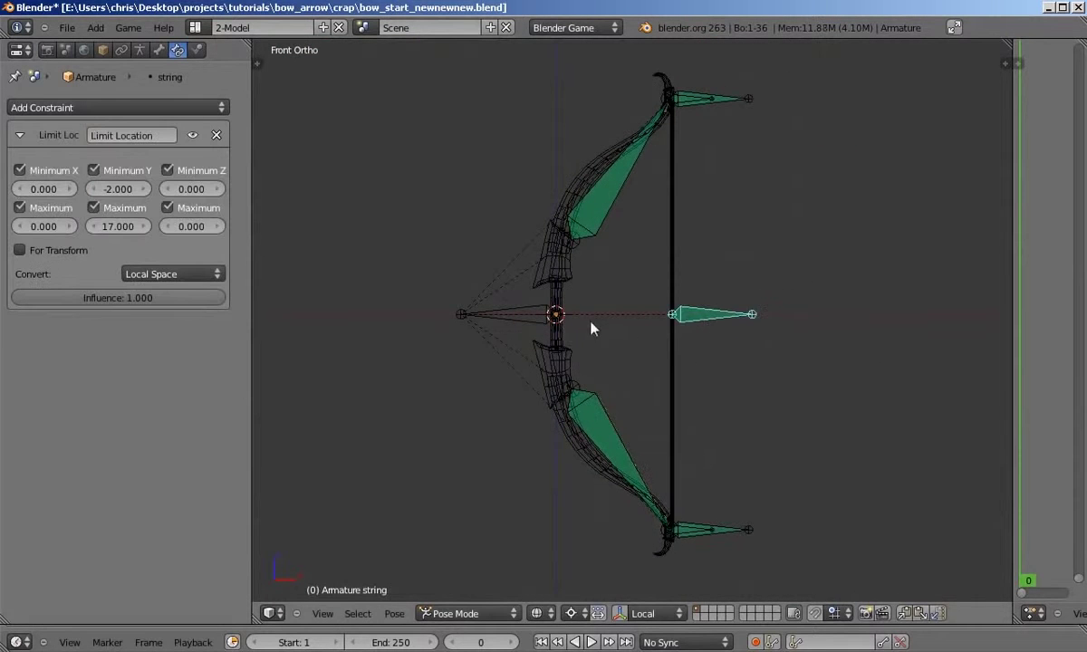
pyautogui.press('g')
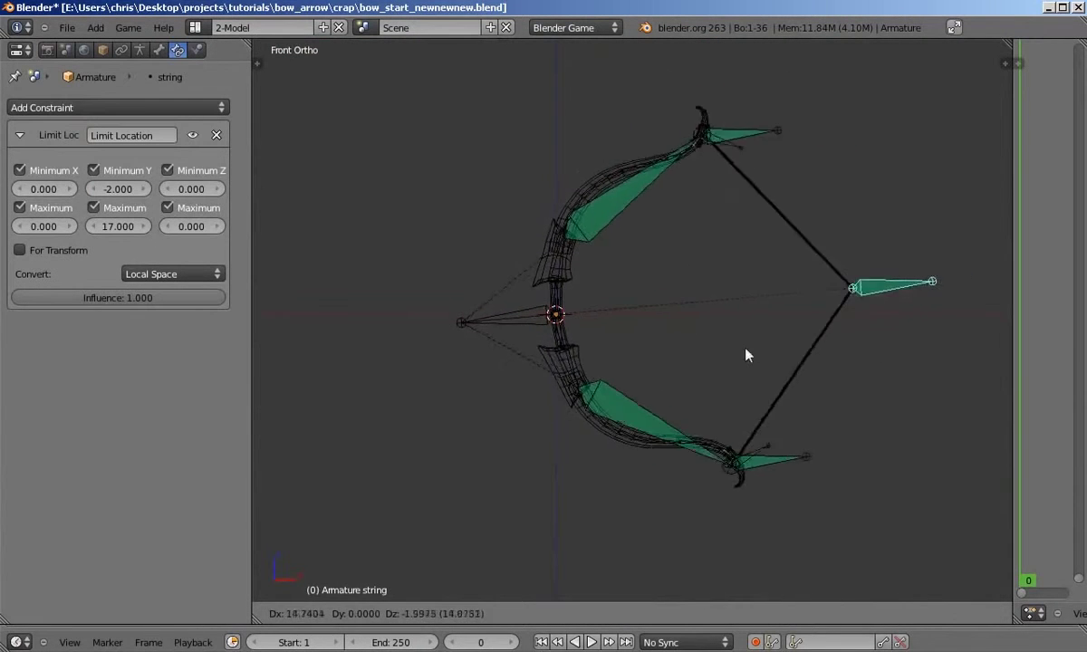
pyautogui.rightClick(797, 351)
pyautogui.scroll(3, 685, 463)
pyautogui.scroll(3, 686, 471)
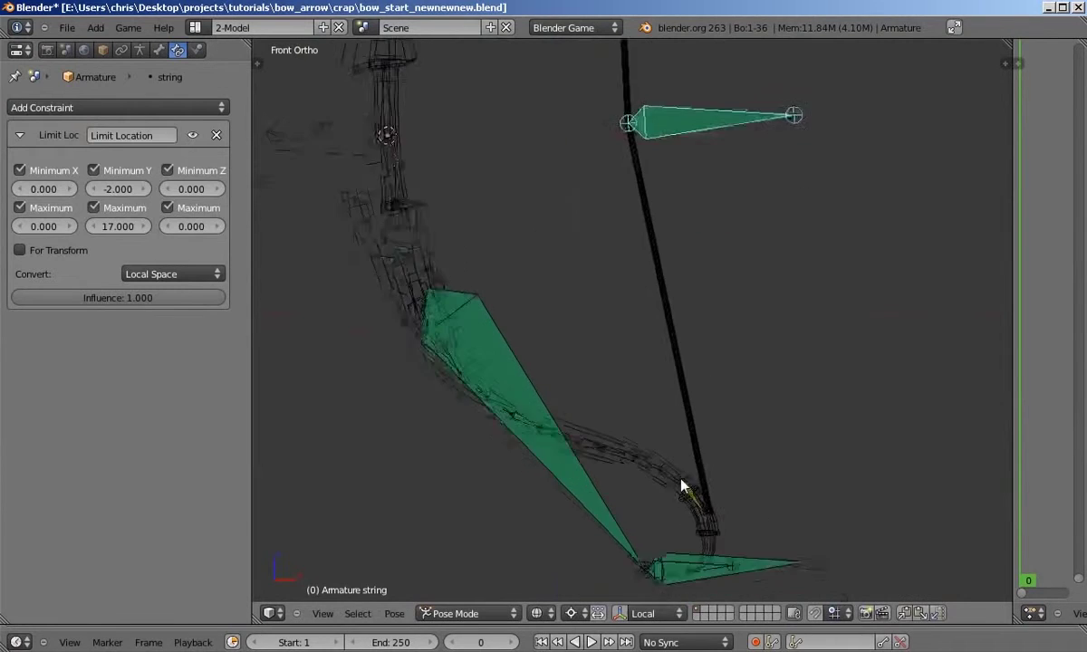
# Raise Bone.027's IK chain length to 14 and centre the bow in view.
pyautogui.rightClick(684, 496)
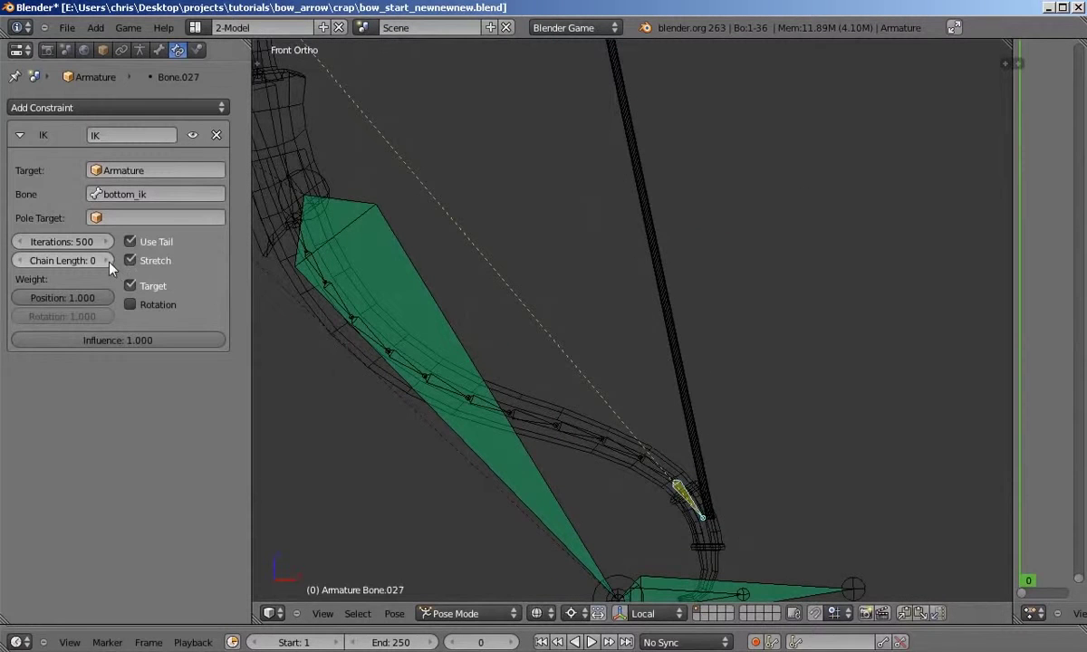
pyautogui.scroll(-3, 527, 293)
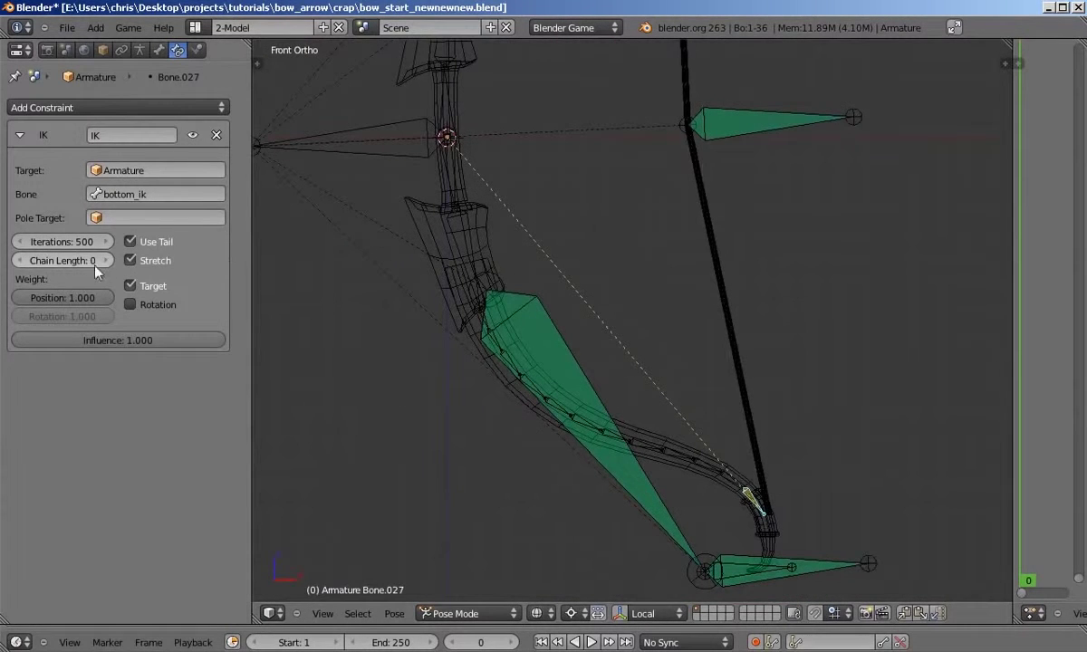
pyautogui.moveTo(108, 262); pyautogui.dragTo(145, 262)
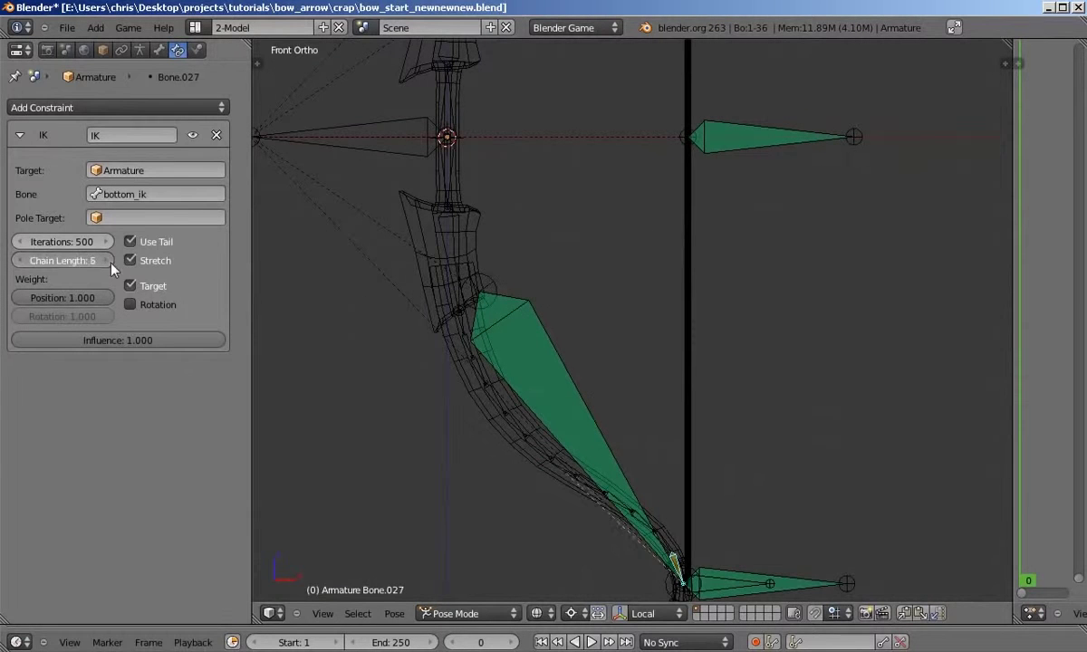
pyautogui.click(107, 261)
pyautogui.click(107, 261)
pyautogui.click(107, 261)
pyautogui.click(107, 261)
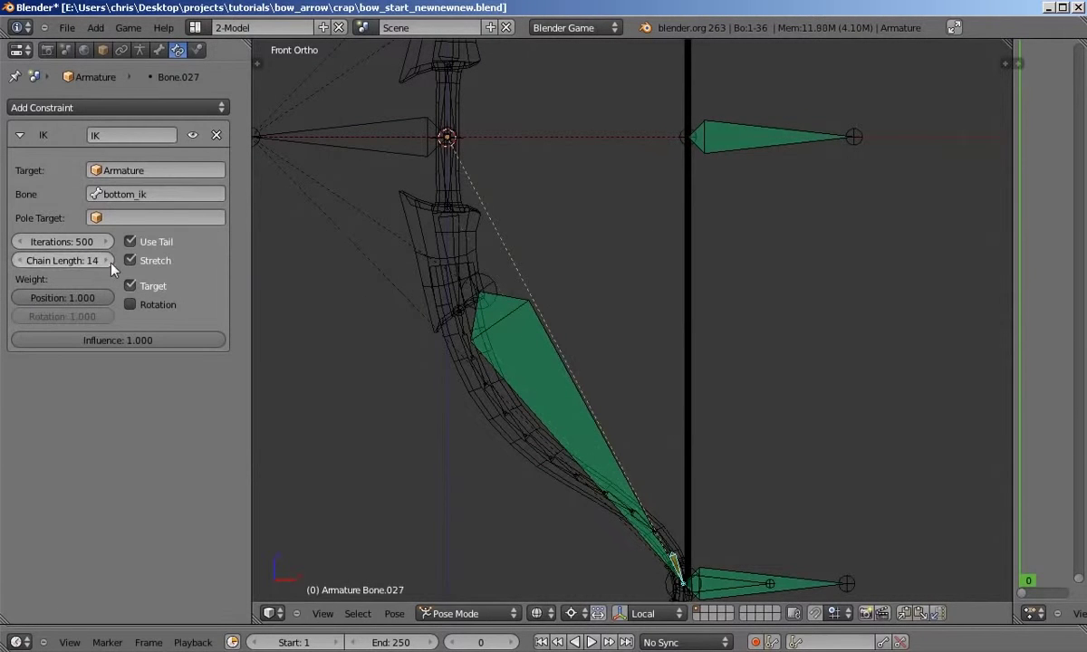
pyautogui.scroll(-3, 532, 304)
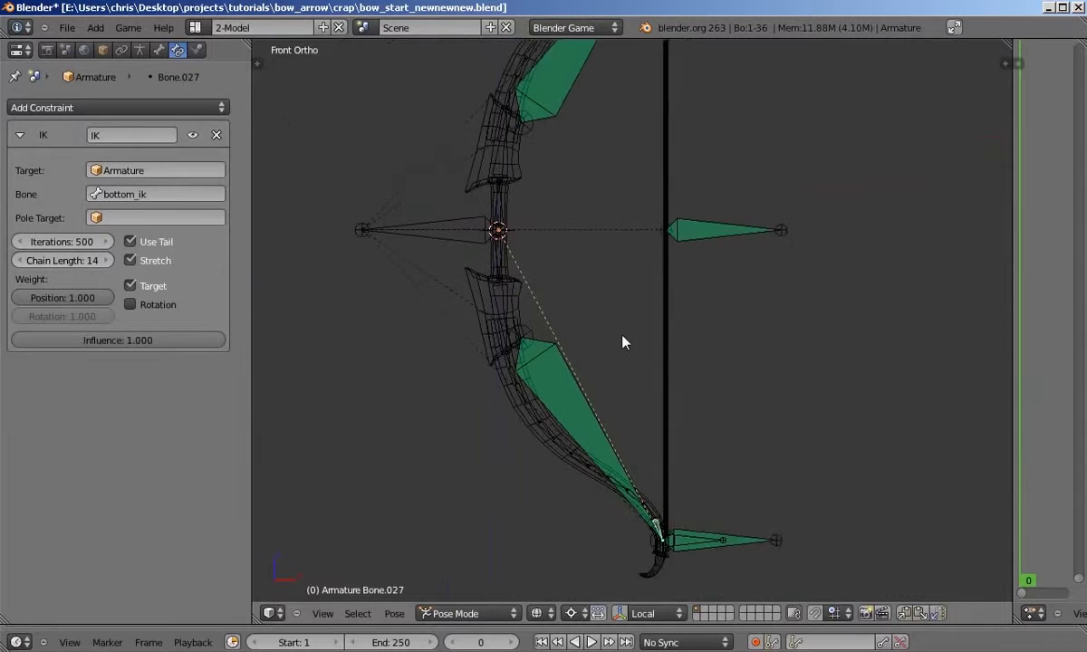
pyautogui.scroll(-2, 623, 343)
pyautogui.keyDown('shift'); pyautogui.moveTo(626, 347); pyautogui.dragTo(607, 379, button='middle'); pyautogui.keyUp('shift')
# Test the string's pull on the bow bend, leaving the string at its rest position.
pyautogui.rightClick(651, 321)
pyautogui.press('g')
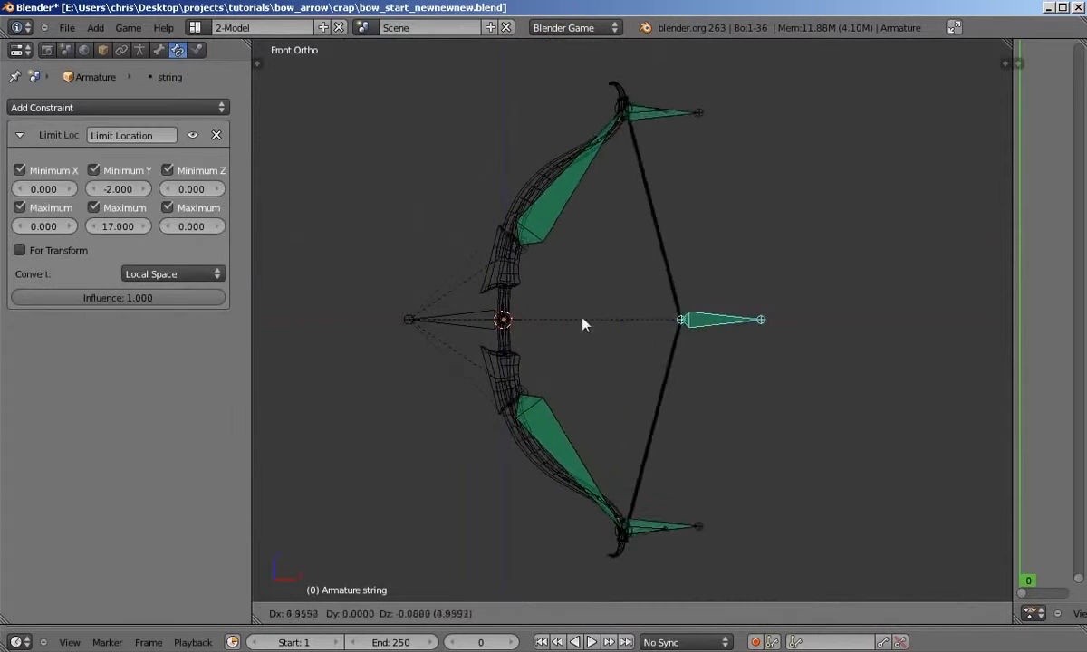
pyautogui.rightClick(482, 293)
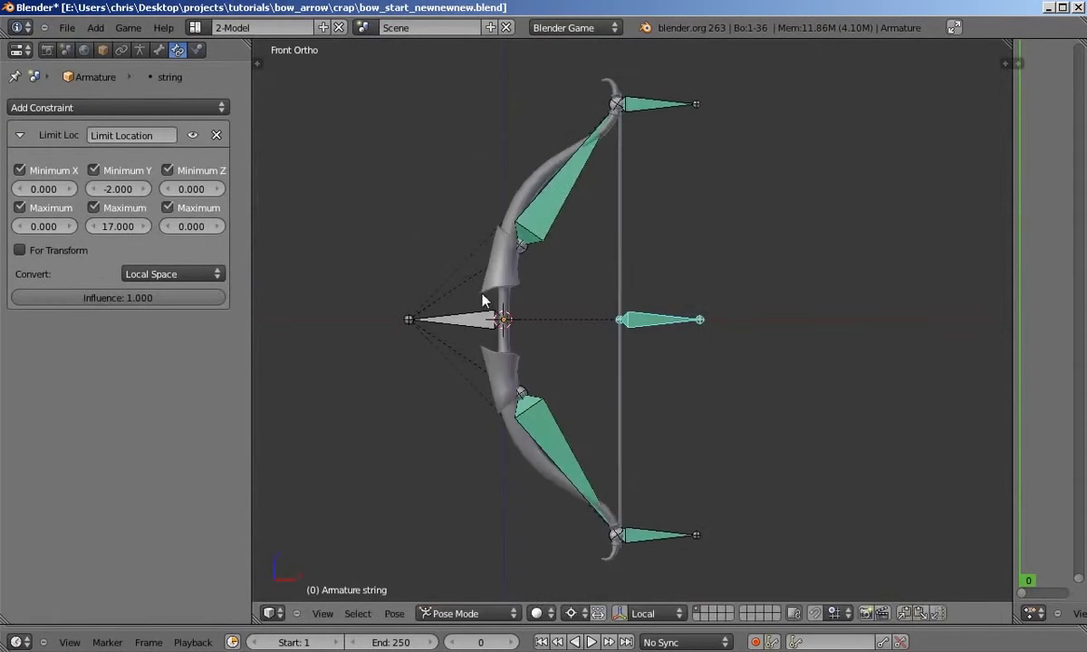
pyautogui.press('g')
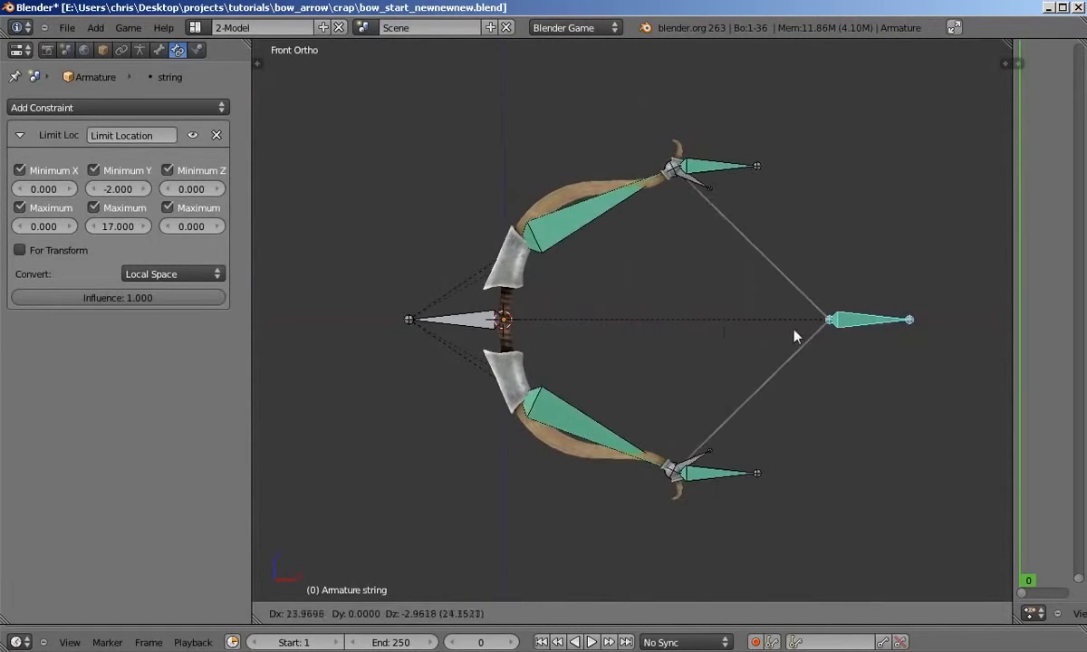
pyautogui.click(517, 294)
# Test-rotate the bow's main bone, then cancel so the bow stays upright.
pyautogui.rightClick(426, 320)
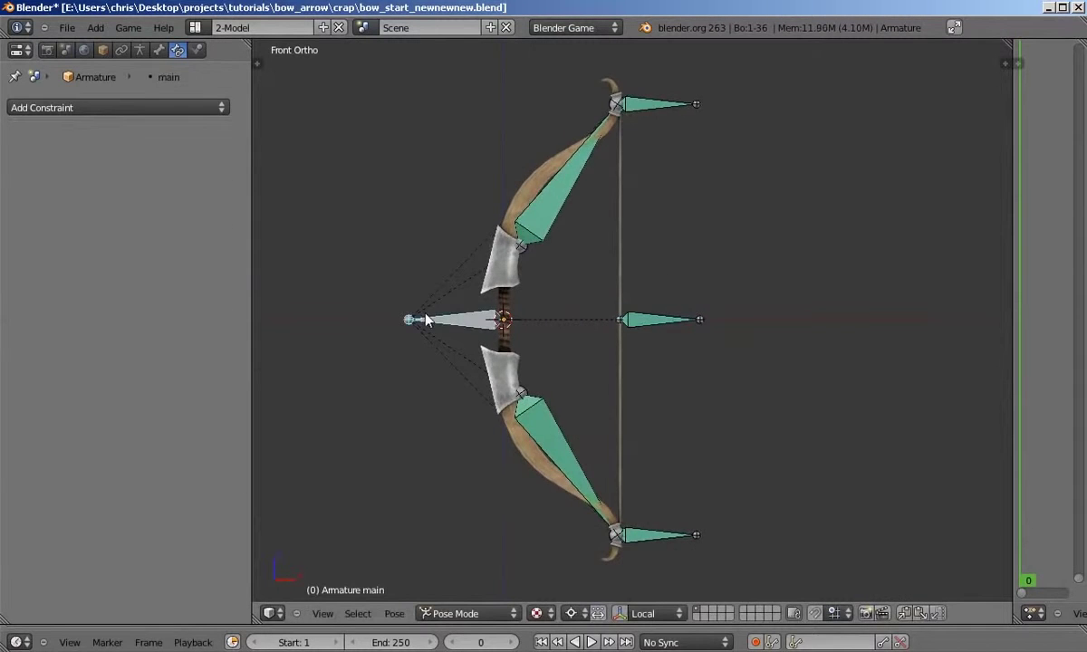
pyautogui.press('r')
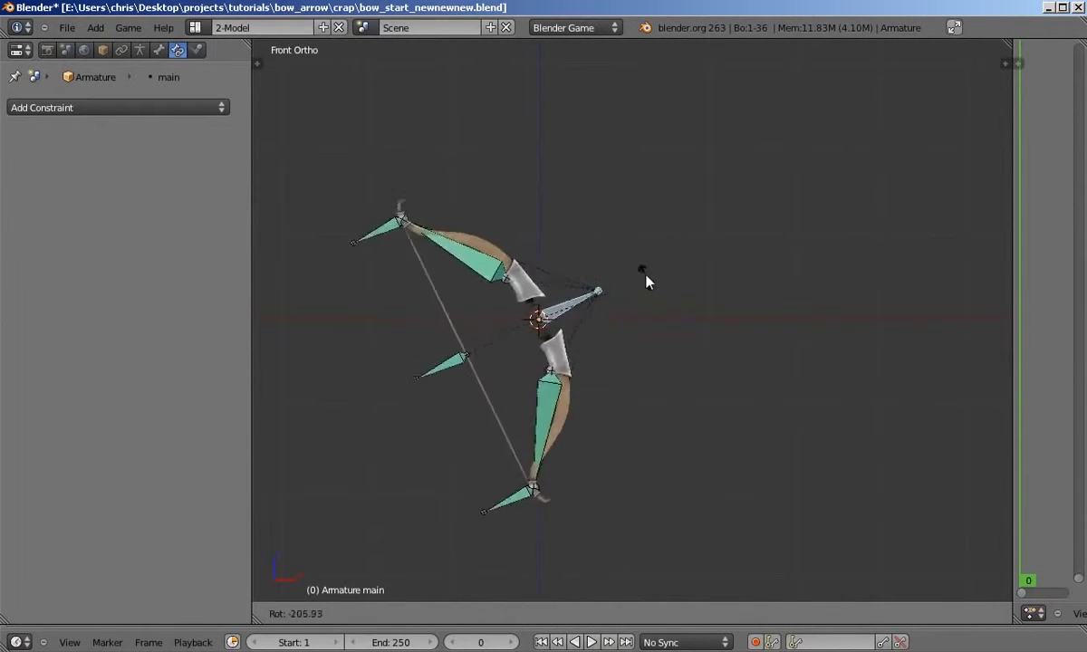
pyautogui.press('r')
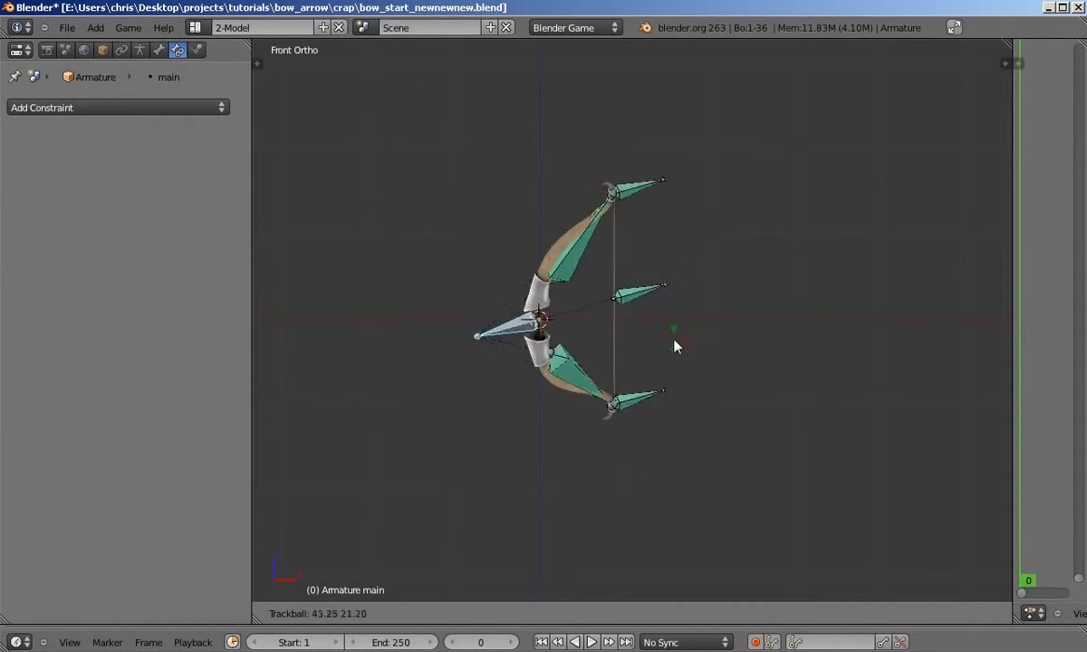
pyautogui.rightClick(457, 337)
pyautogui.press('r')
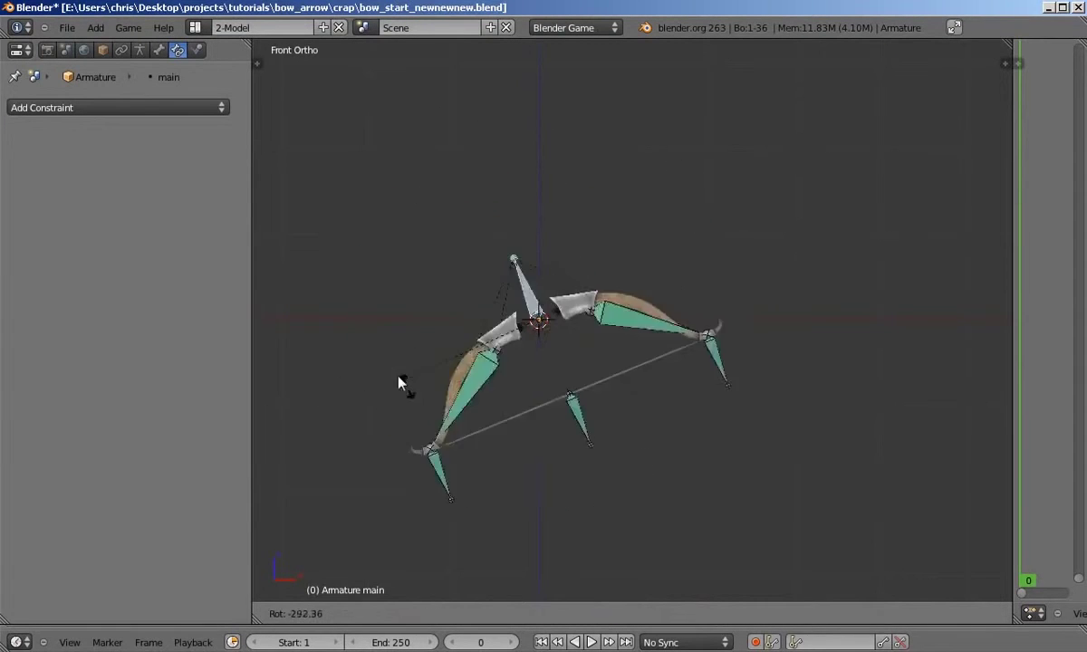
pyautogui.rightClick(399, 379)
# Pan the bow further left and narrow the Properties area to widen the viewport.
pyautogui.scroll(1, 632, 340)
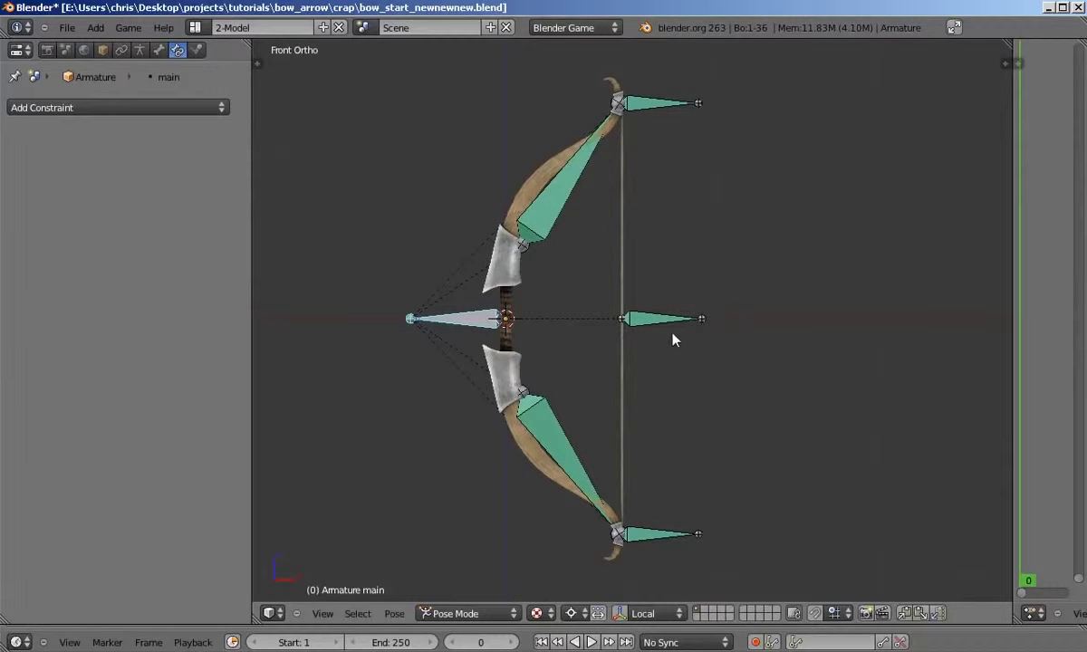
pyautogui.keyDown('shift'); pyautogui.moveTo(673, 333); pyautogui.dragTo(573, 338, button='middle'); pyautogui.keyUp('shift')
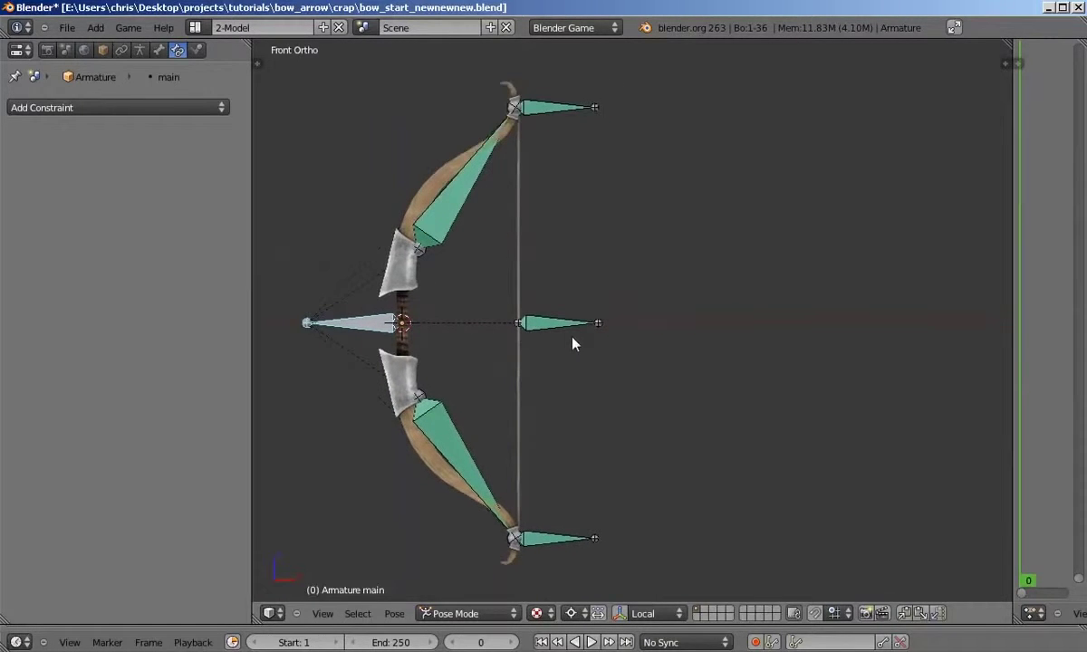
pyautogui.moveTo(254, 298); pyautogui.dragTo(133, 298)
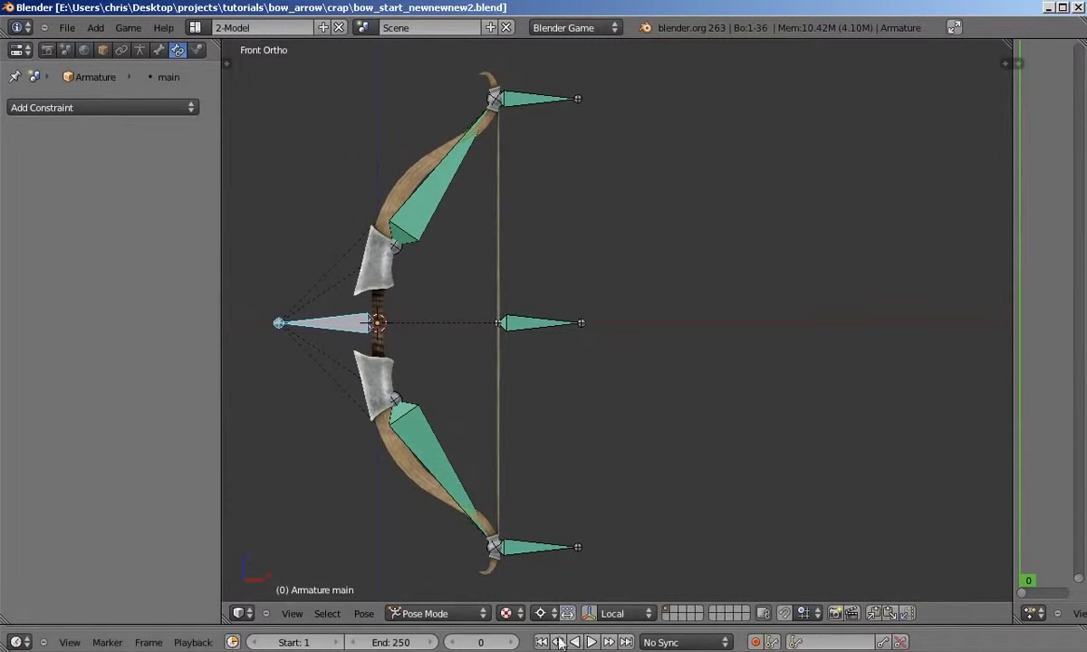
# Split off an Action Editor beside the bow, collapse Properties to a sliver, and widen the editor.
pyautogui.moveTo(1011, 558); pyautogui.dragTo(830, 548)
pyautogui.click(1050, 615)
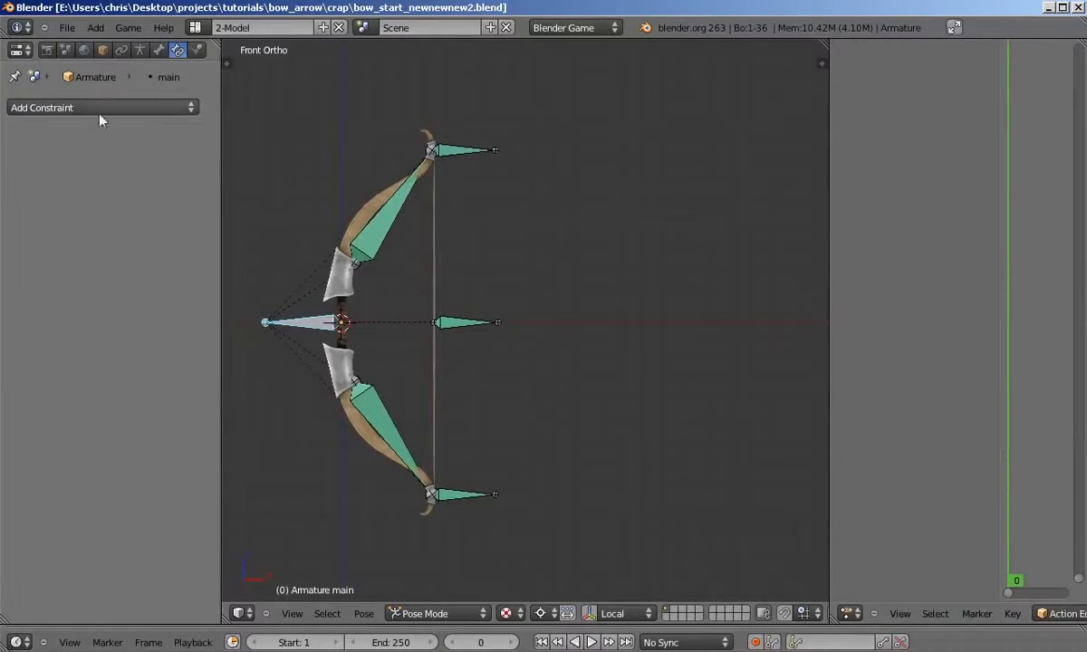
pyautogui.click(47, 50)
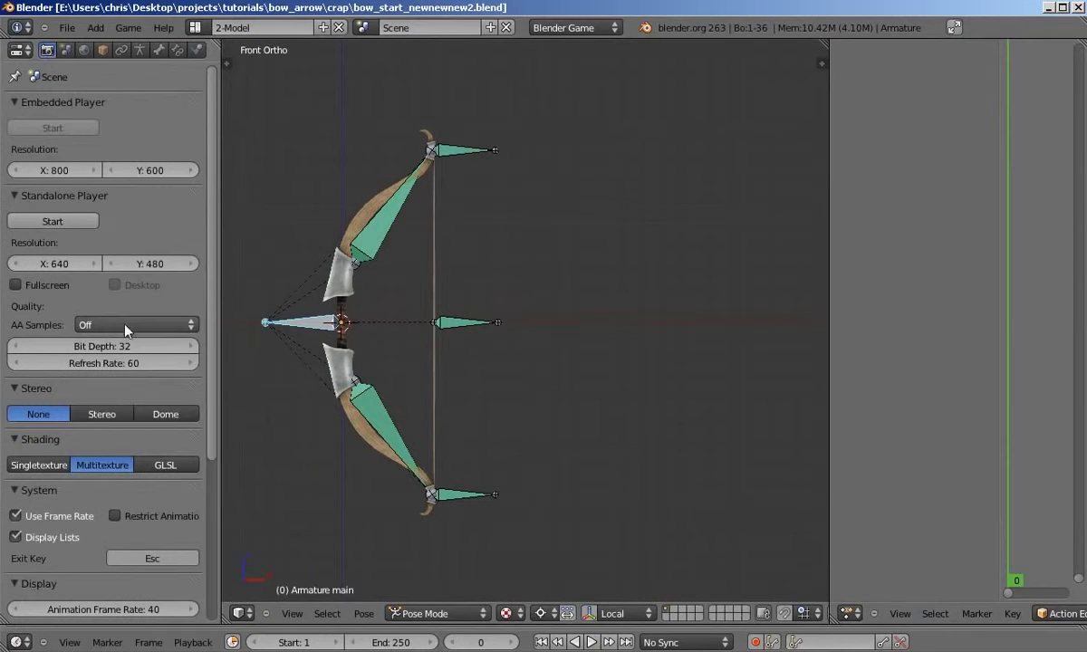
pyautogui.scroll(-6, 123, 307)
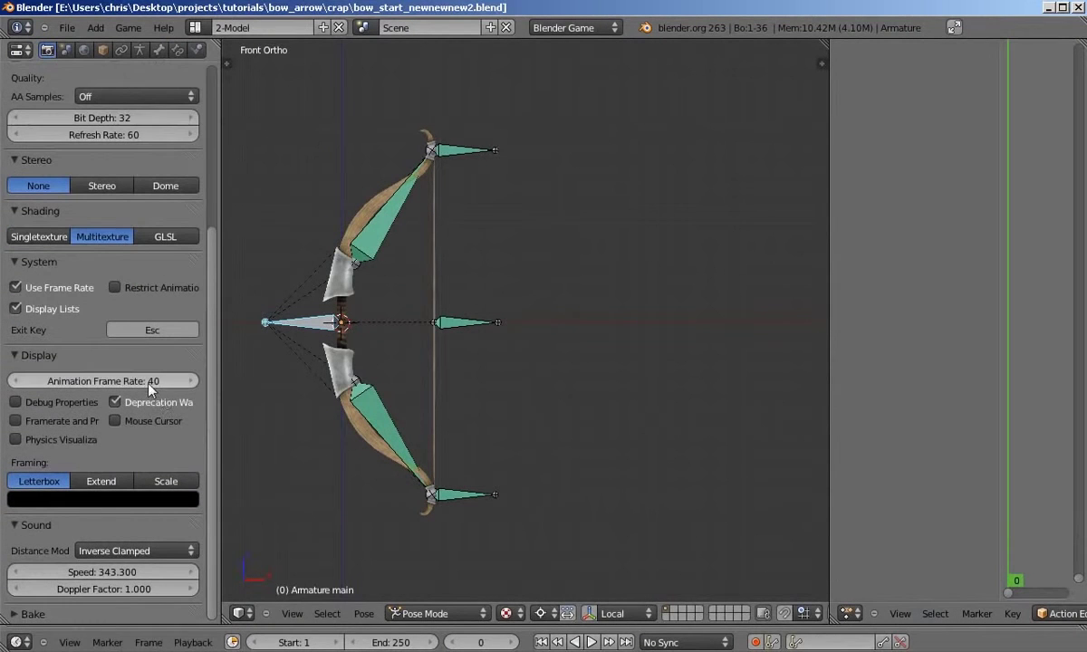
pyautogui.moveTo(219, 377); pyautogui.dragTo(55, 369)
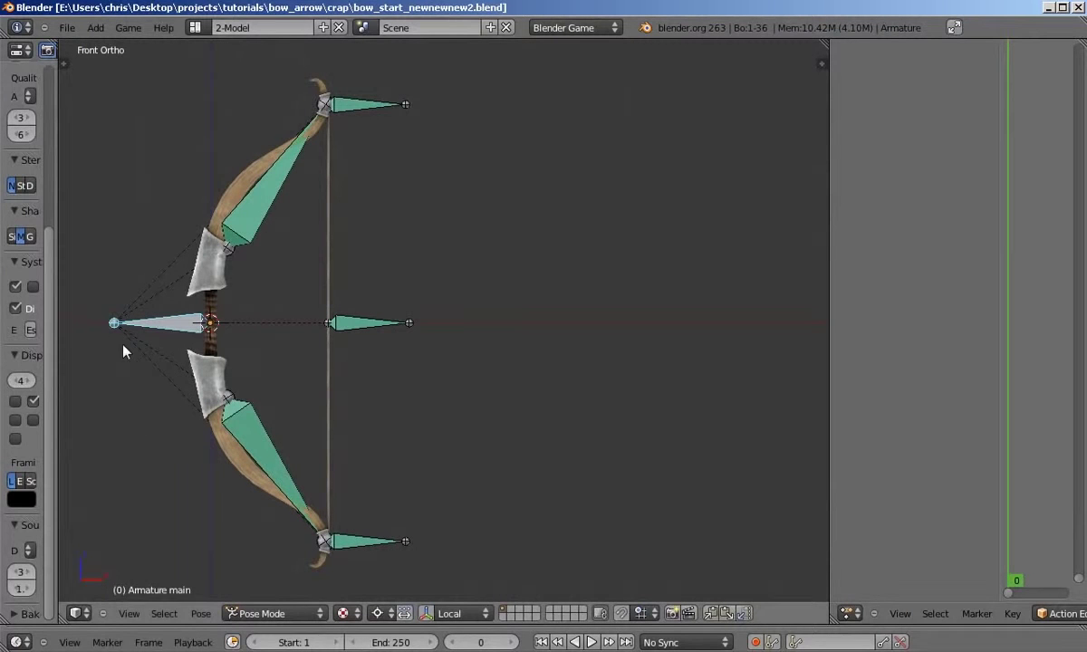
pyautogui.moveTo(57, 344); pyautogui.dragTo(31, 347)
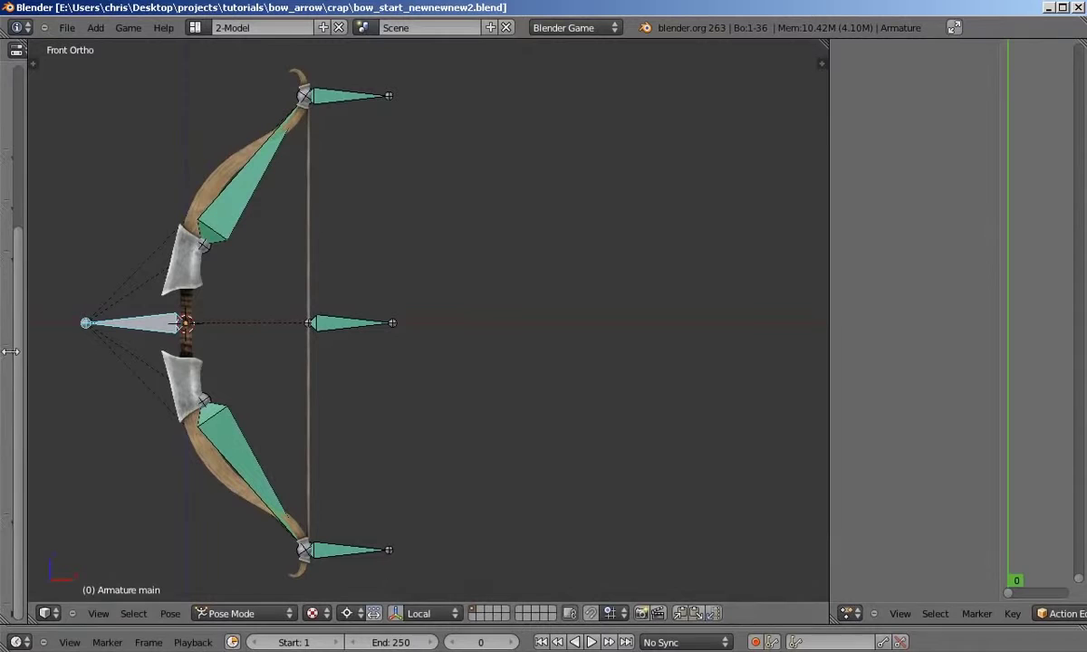
pyautogui.moveTo(828, 437); pyautogui.dragTo(704, 429)
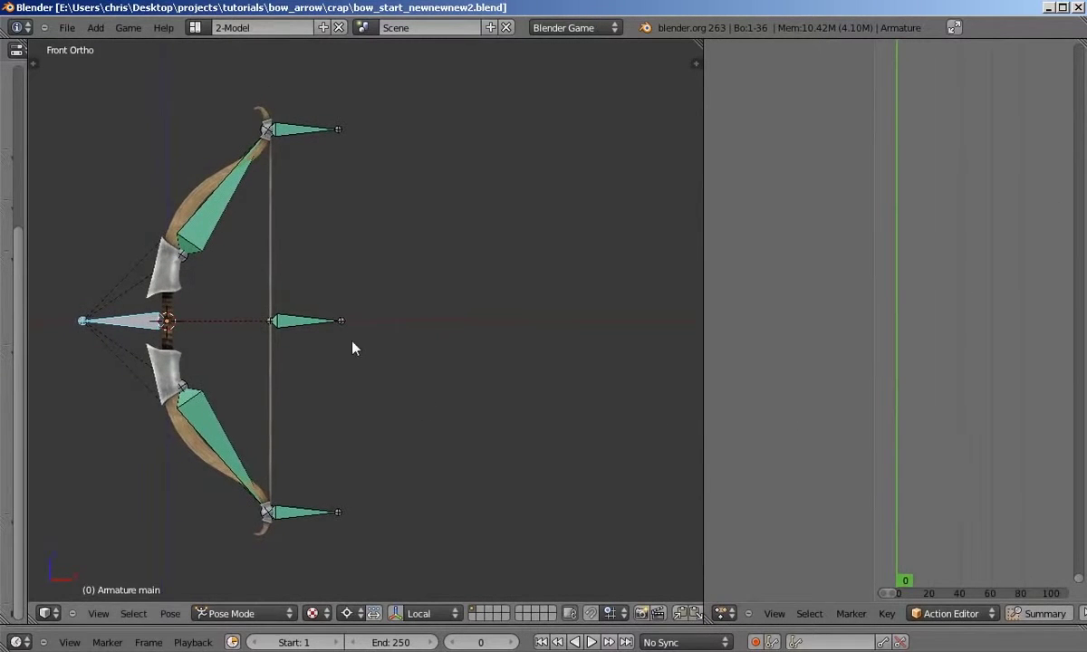
# Select the middle string bone and key its straight rest location at frame 1.
pyautogui.rightClick(308, 323)
pyautogui.press('g')
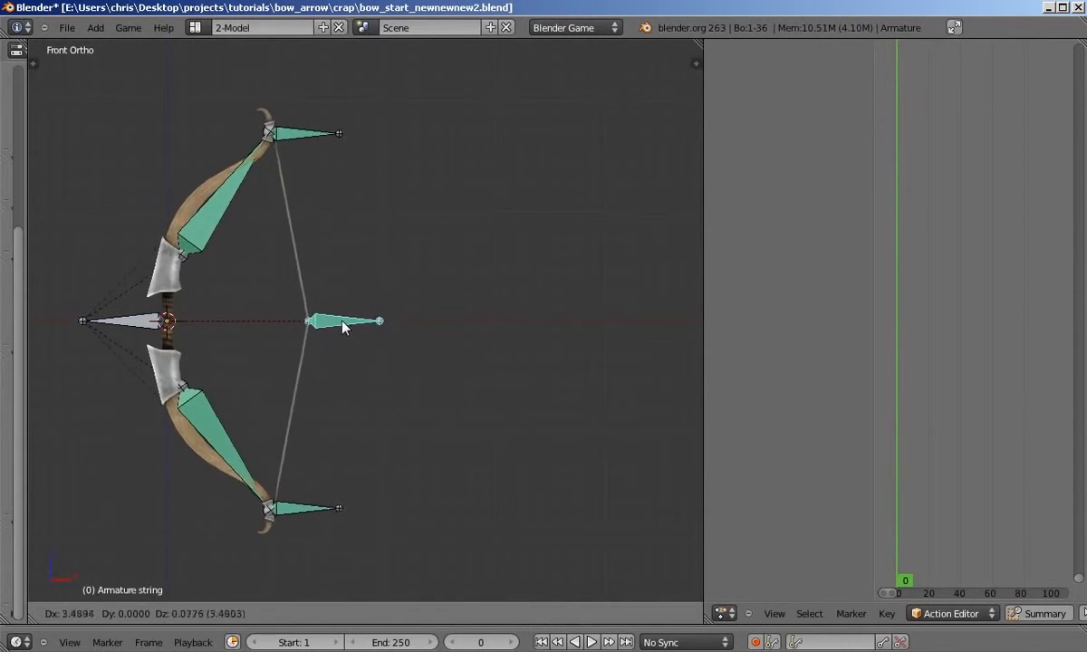
pyautogui.rightClick(468, 335)
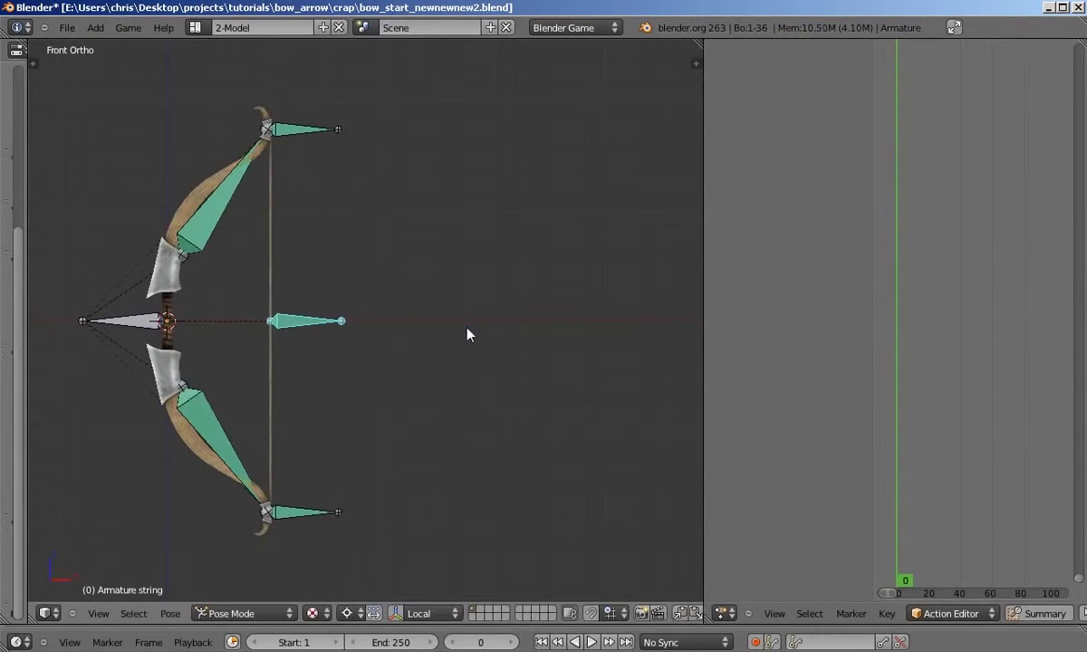
pyautogui.press('Right')
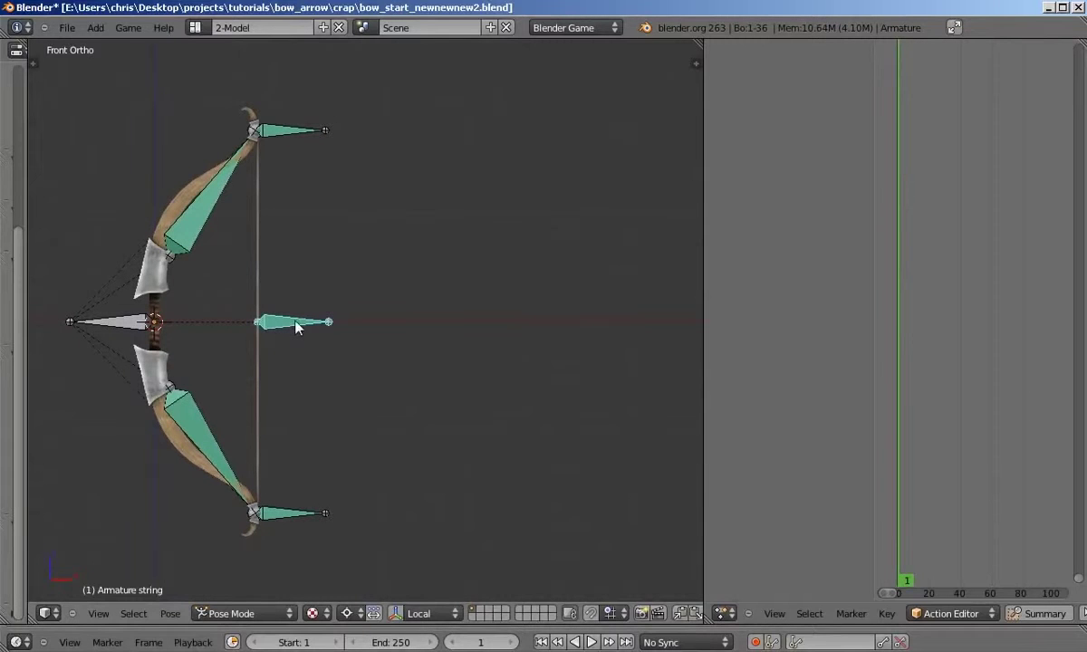
pyautogui.press('i')
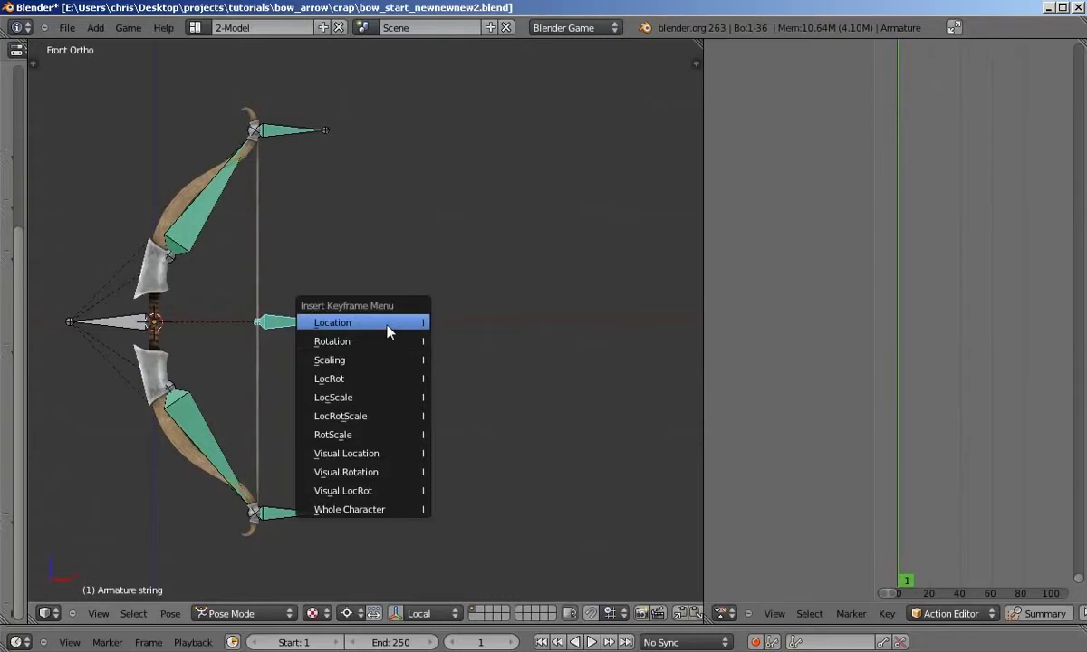
pyautogui.click(388, 332)
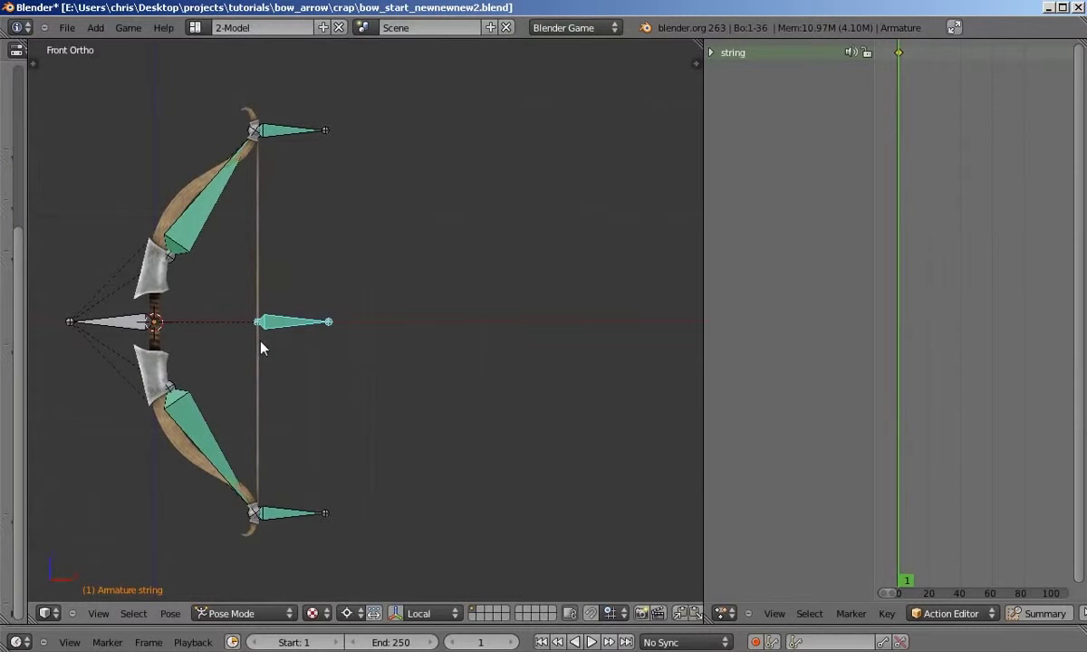
pyautogui.press('g')
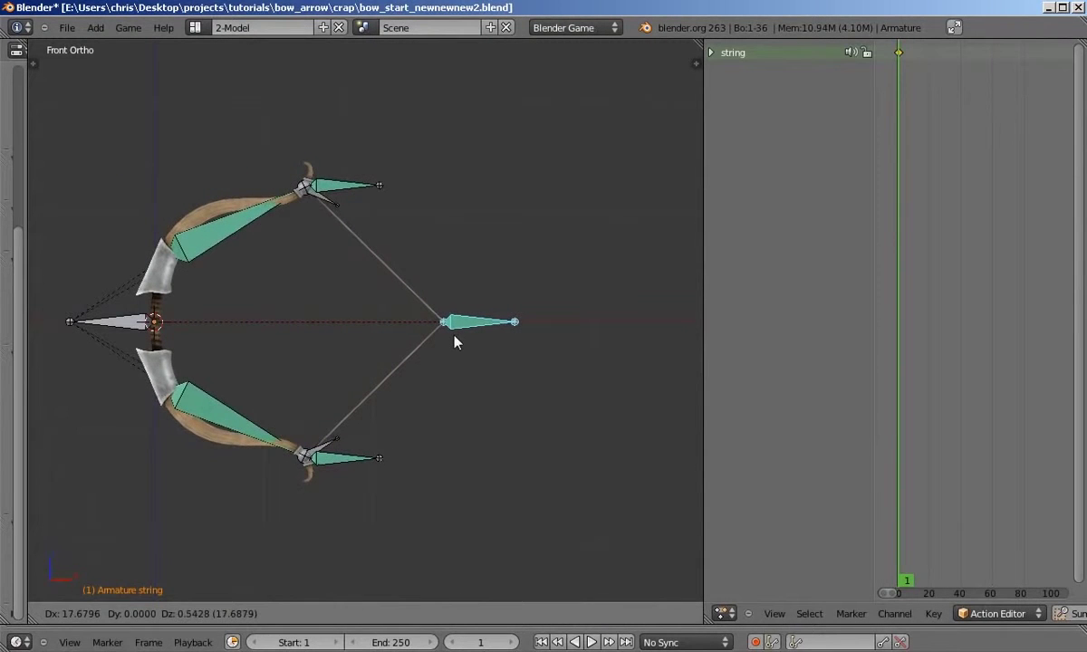
# Pull the string back at frame 20 and key its location.
pyautogui.press('Escape')
pyautogui.press('g')
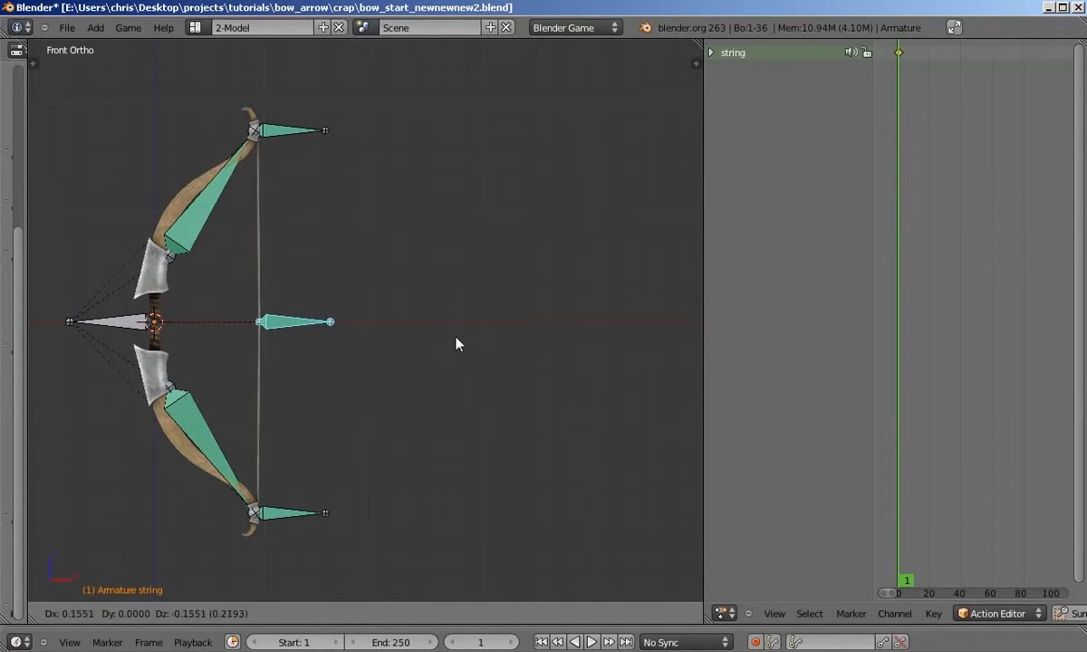
pyautogui.click(456, 343)
pyautogui.press('Right')
pyautogui.press('Right')
pyautogui.press('Right')
pyautogui.press('Right')
pyautogui.press('Right')
pyautogui.press('Right')
pyautogui.press('Right')
pyautogui.press('Right')
pyautogui.press('Right')
pyautogui.press('Right')
pyautogui.press('Right')
pyautogui.press('Right')
pyautogui.press('Right')
pyautogui.press('Right')
pyautogui.press('Right')
pyautogui.press('Right')
pyautogui.press('Right')
pyautogui.press('Right')
pyautogui.press('Right')
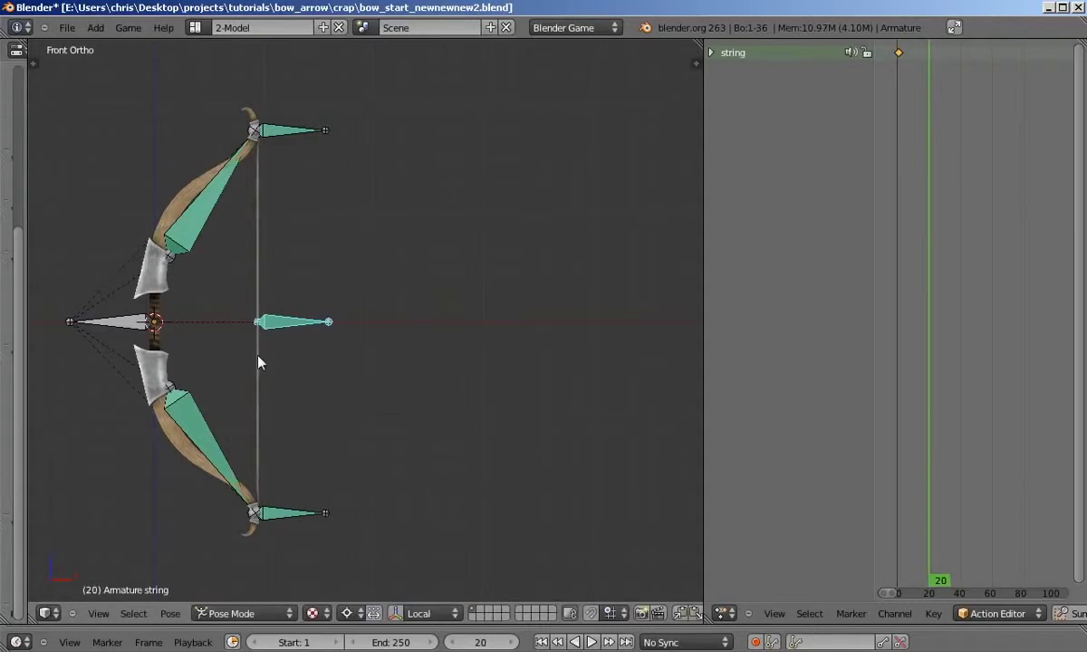
pyautogui.press('g')
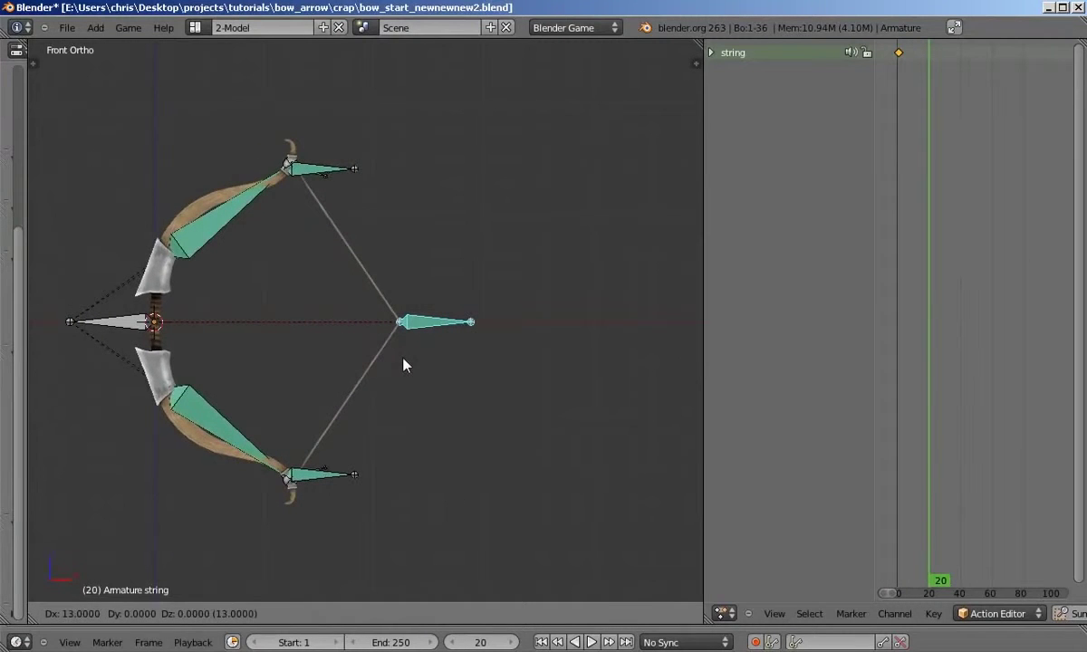
pyautogui.click(404, 365)
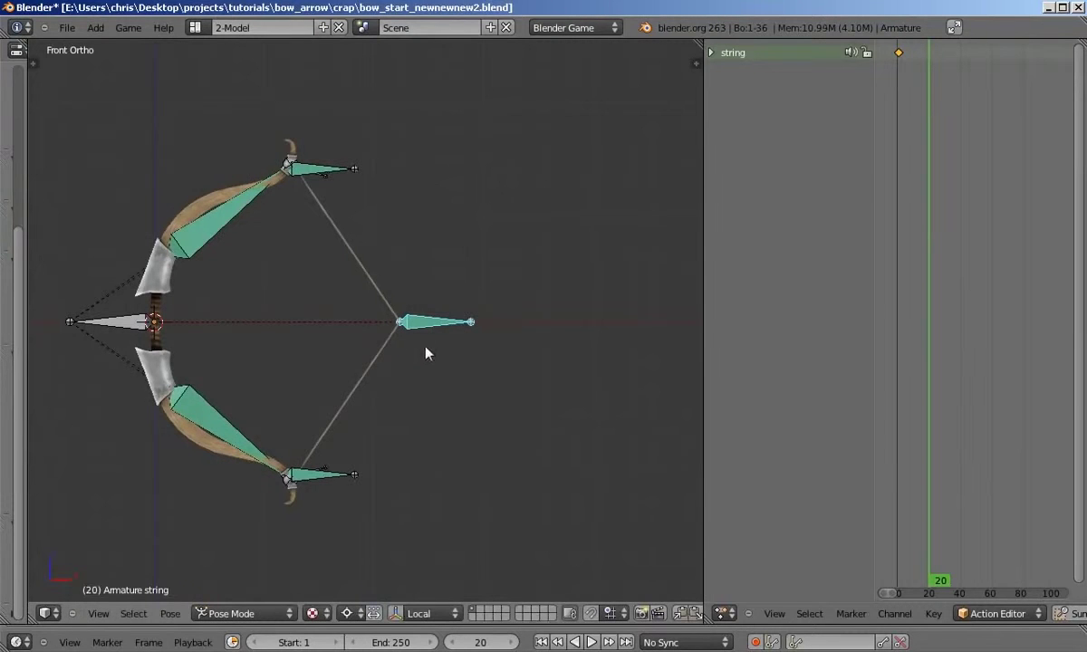
pyautogui.press('i')
pyautogui.click(431, 353)
# At frame 40, draw the string further back and key its location.
pyautogui.press('Up')
pyautogui.press('Up')
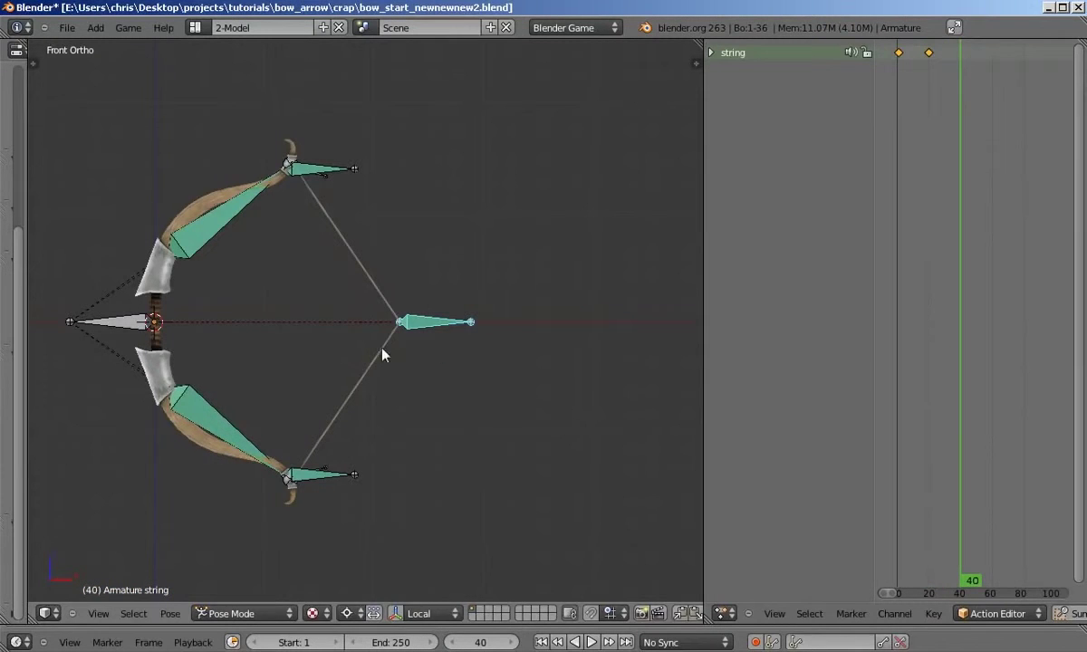
pyautogui.press('g')
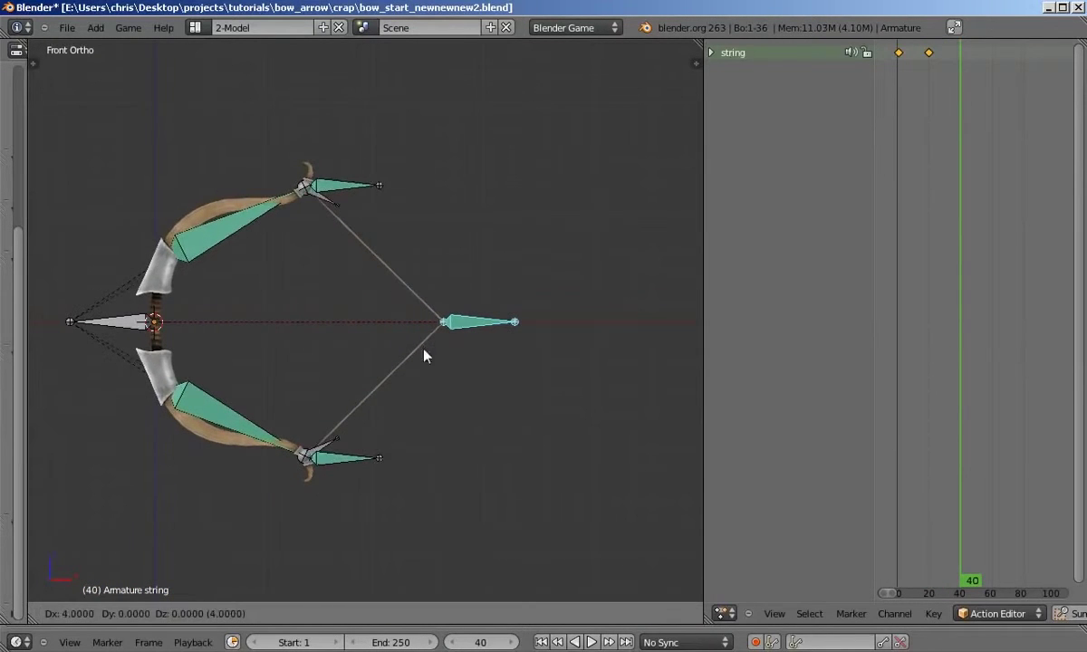
pyautogui.click(428, 356)
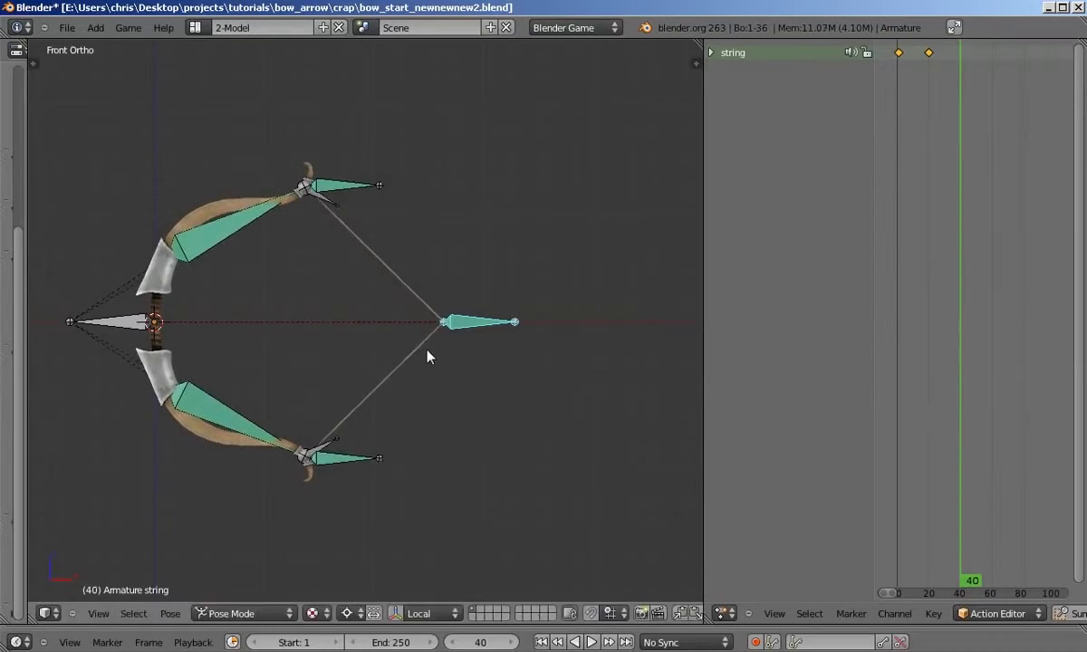
pyautogui.press('i')
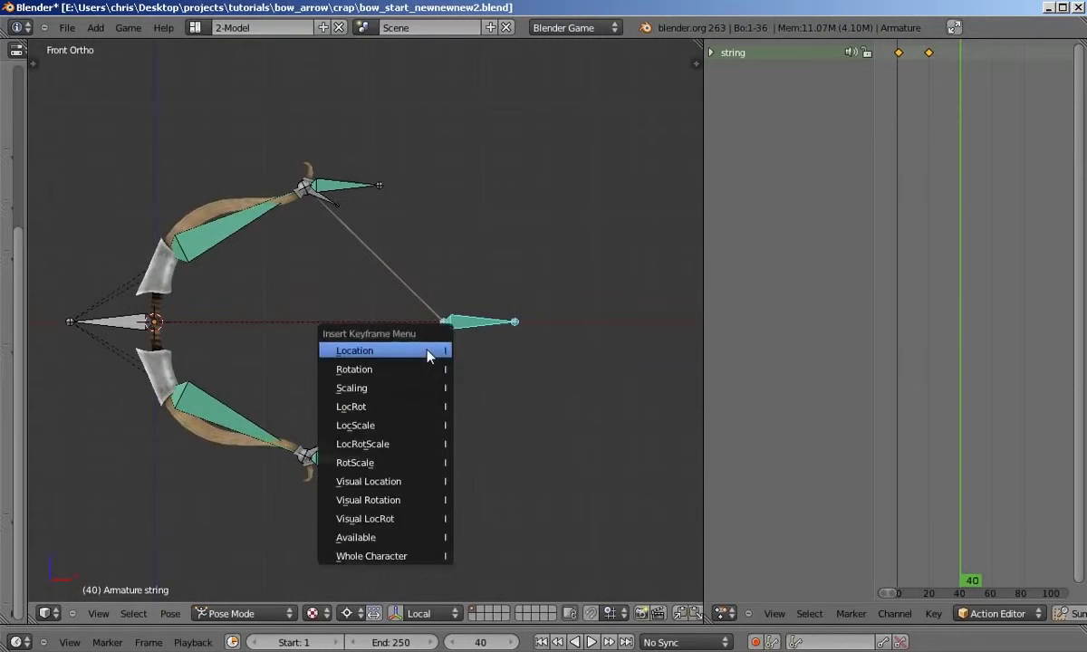
pyautogui.click(429, 353)
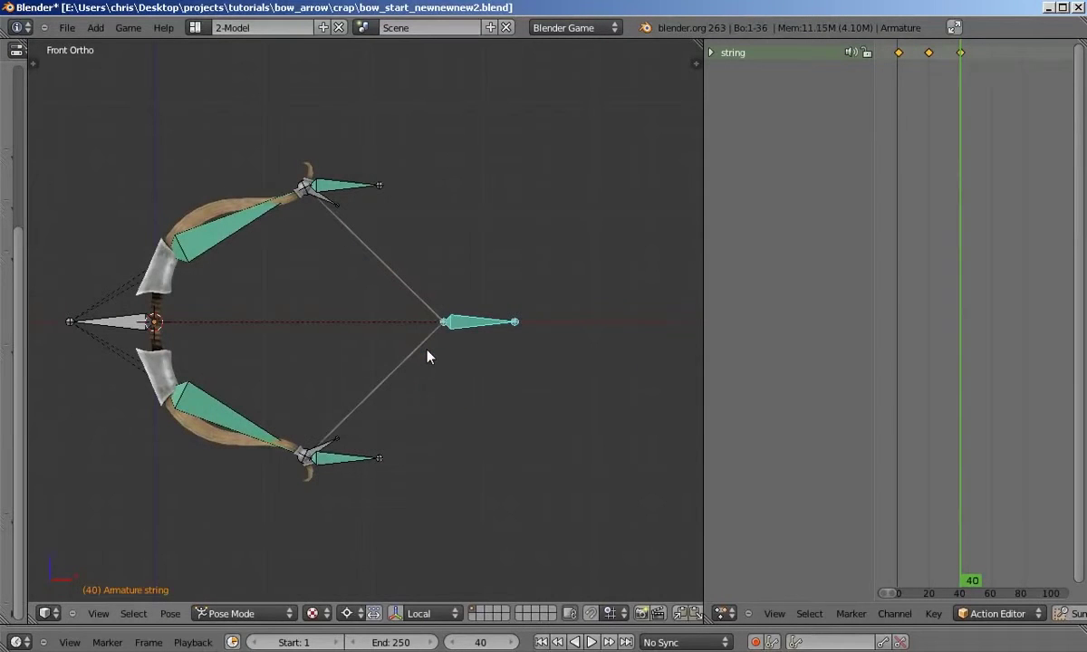
# On frame 41, snap the string back to rest with Ctrl and key its location.
pyautogui.press('Right')
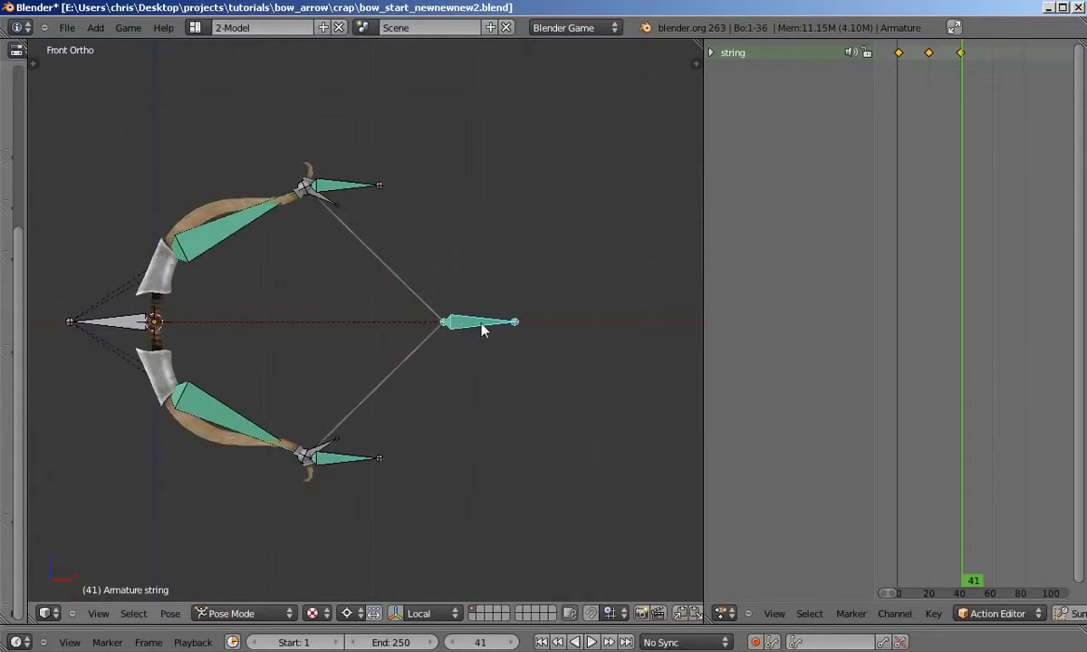
pyautogui.press('g')
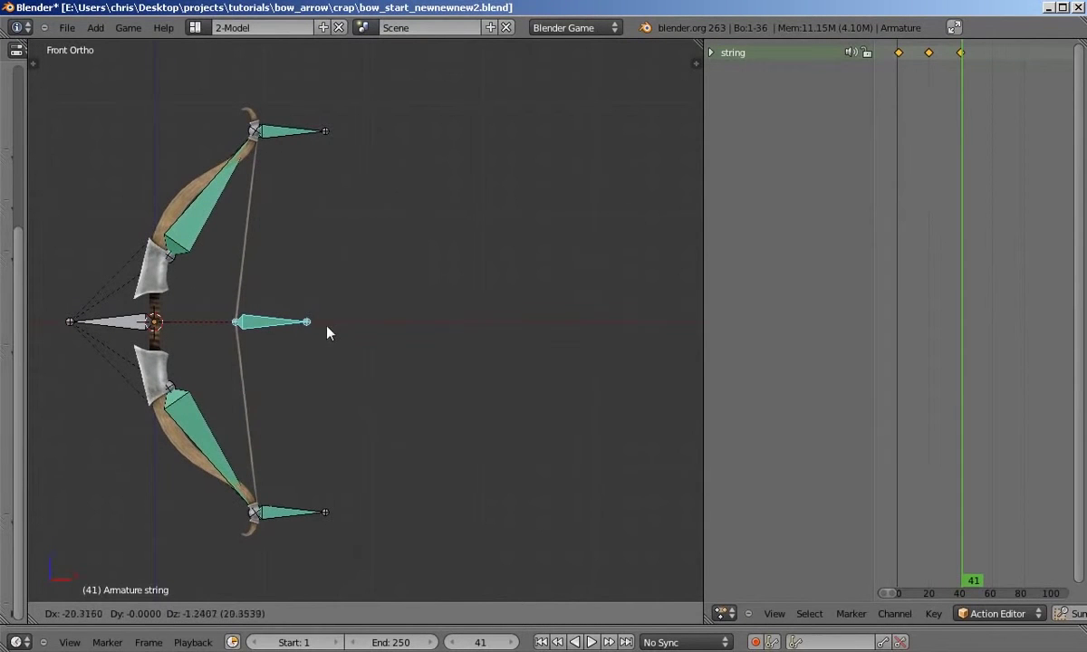
pyautogui.press('ctrl')
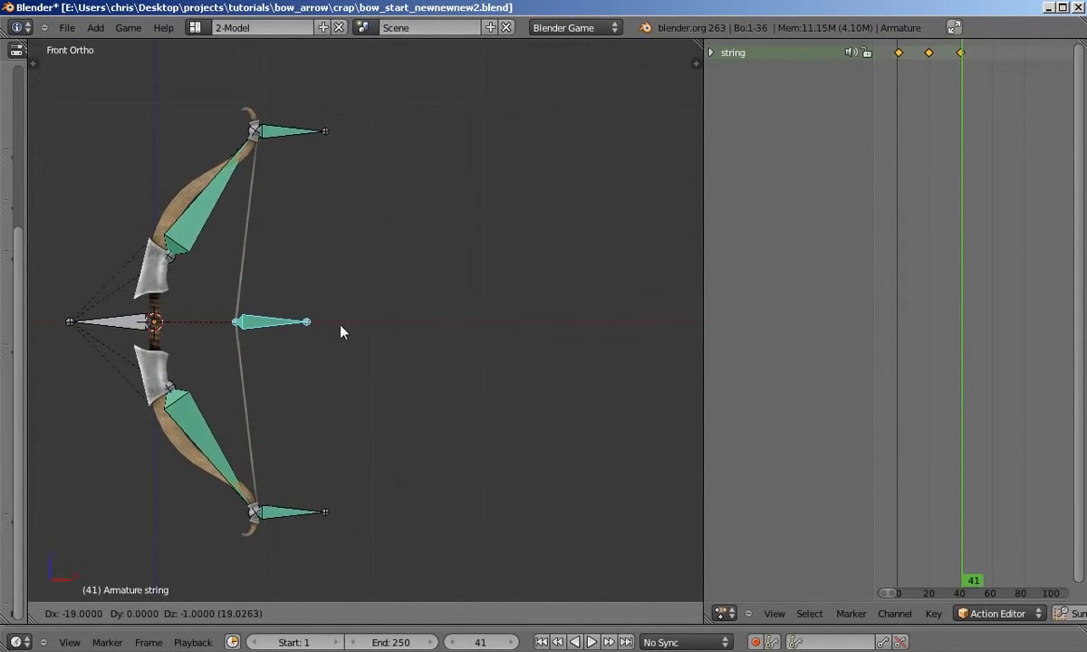
pyautogui.click(340, 332)
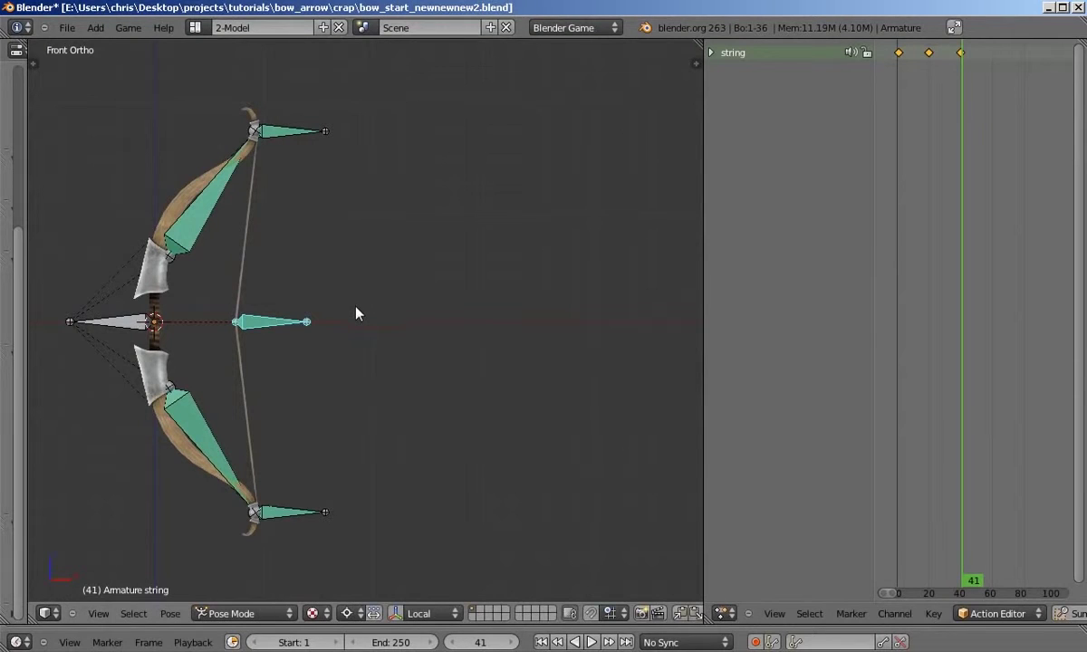
pyautogui.press('i')
pyautogui.click(357, 312)
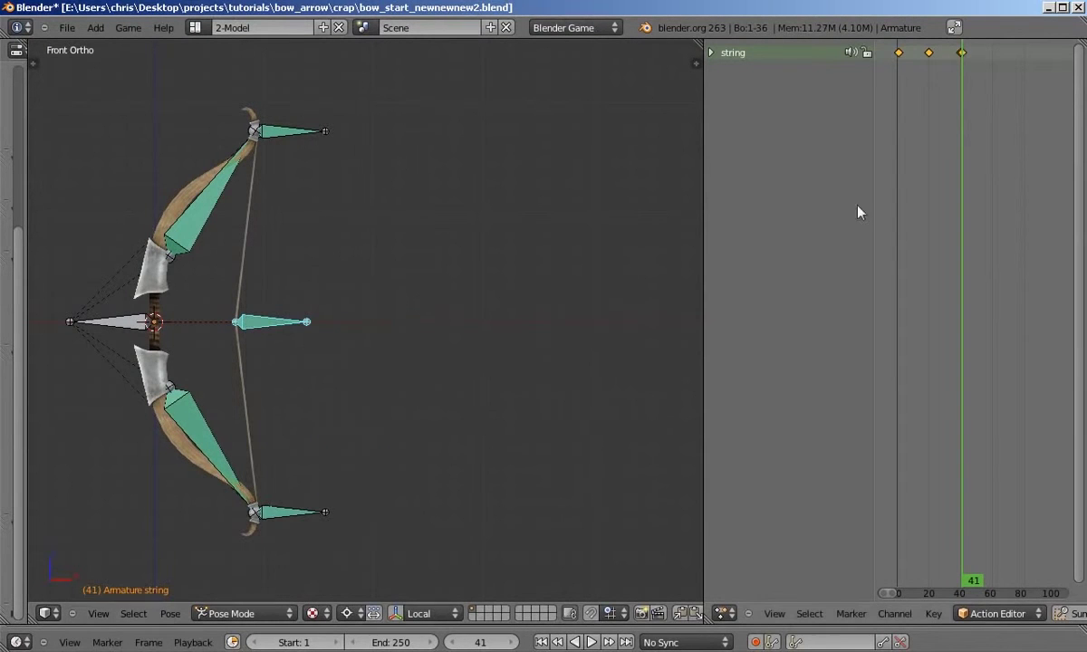
# Widen the timeline and flip between frames 40 and 41 to check the release.
pyautogui.scroll(4, 952, 107)
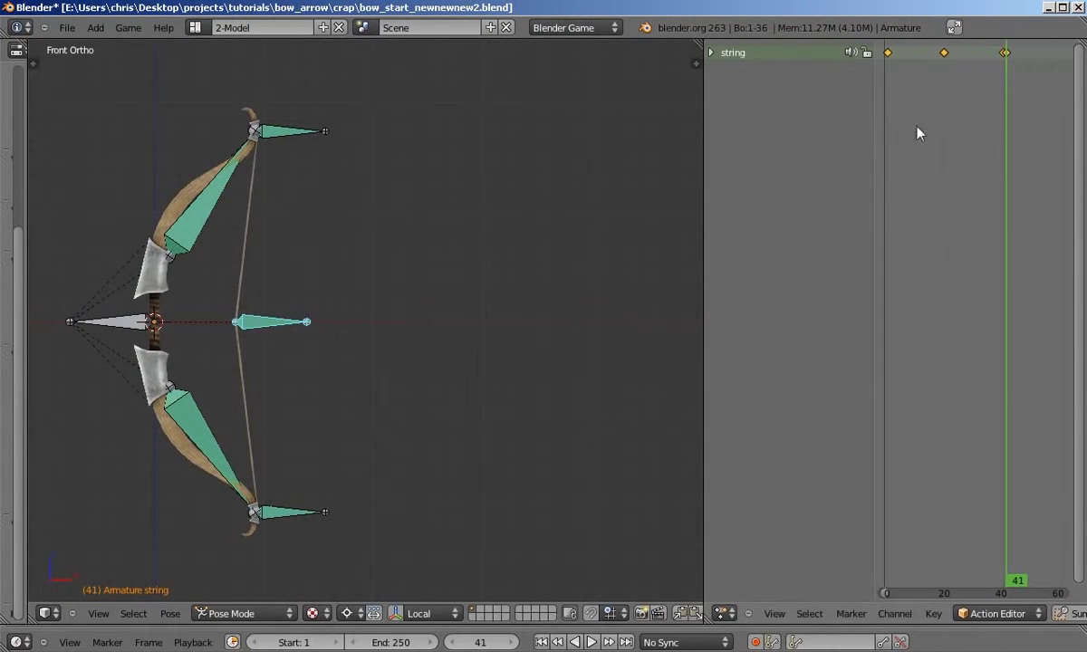
pyautogui.moveTo(869, 124); pyautogui.dragTo(787, 133)
pyautogui.keyDown('ctrl'); pyautogui.moveTo(880, 139); pyautogui.dragTo(899, 132, button='middle'); pyautogui.keyUp('ctrl')
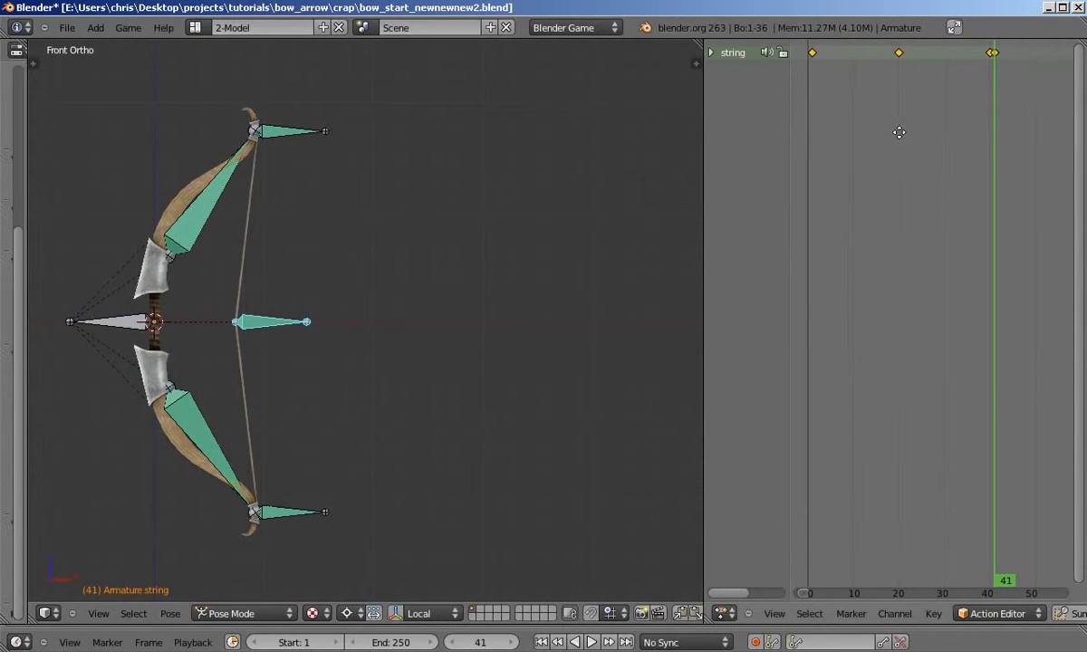
pyautogui.press('Left')
pyautogui.press('Right')
pyautogui.press('Left')
pyautogui.press('Right')
pyautogui.press('Left')
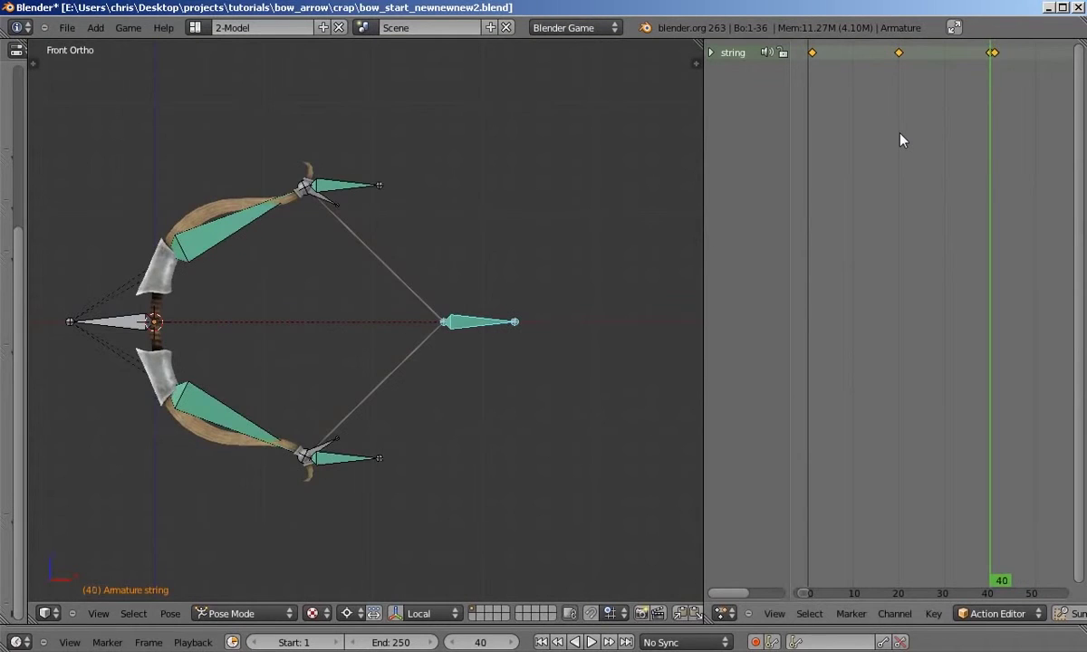
pyautogui.press('Left')
pyautogui.press('Left')
pyautogui.press('Left')
pyautogui.press('Left')
pyautogui.press('Left')
pyautogui.press('Left')
pyautogui.press('Left')
pyautogui.press('Left')
pyautogui.moveTo(900, 139); pyautogui.dragTo(822, 220)
pyautogui.hotkey('alt', 'a')
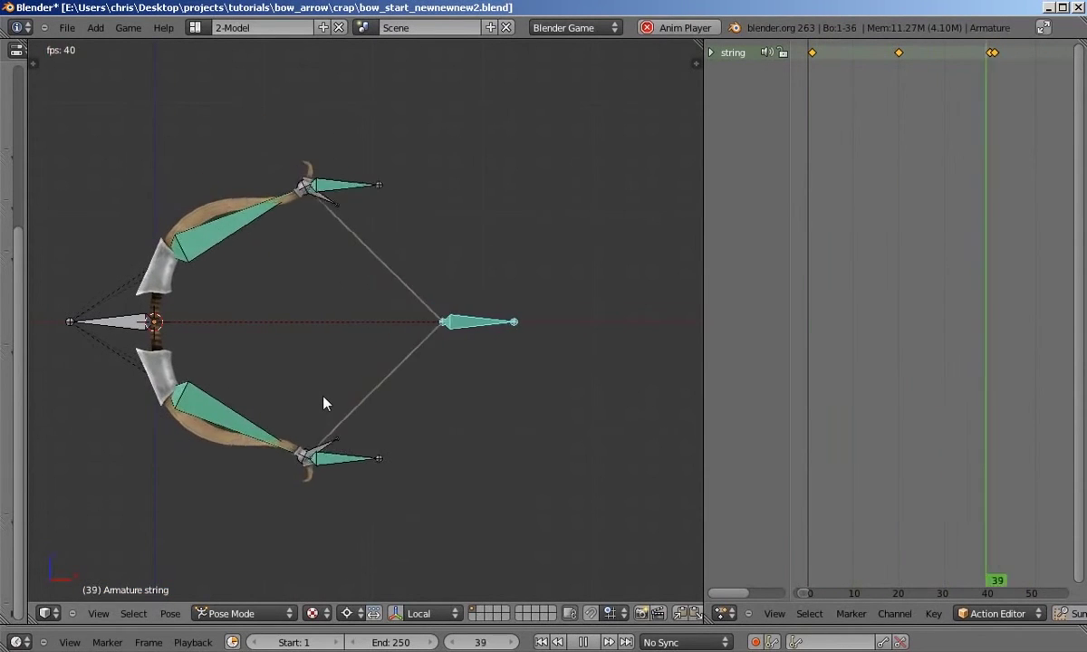
pyautogui.press('Escape')
pyautogui.moveTo(984, 113); pyautogui.dragTo(996, 113)
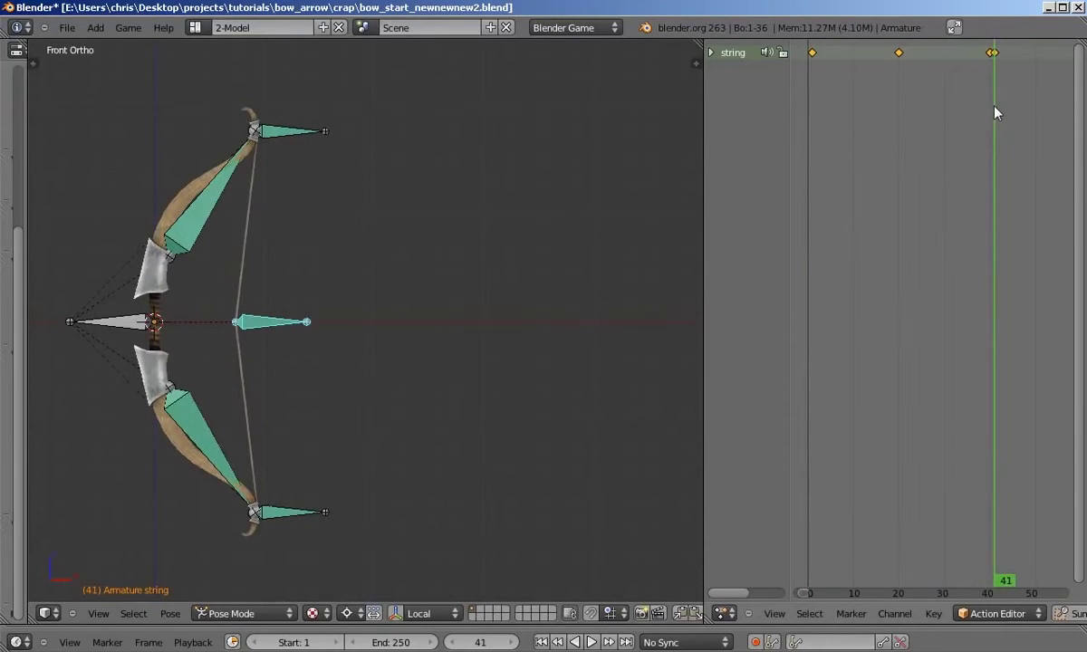
# Key the string bouncing outward past rest on frame 42.
pyautogui.press('Right')
pyautogui.press('g')
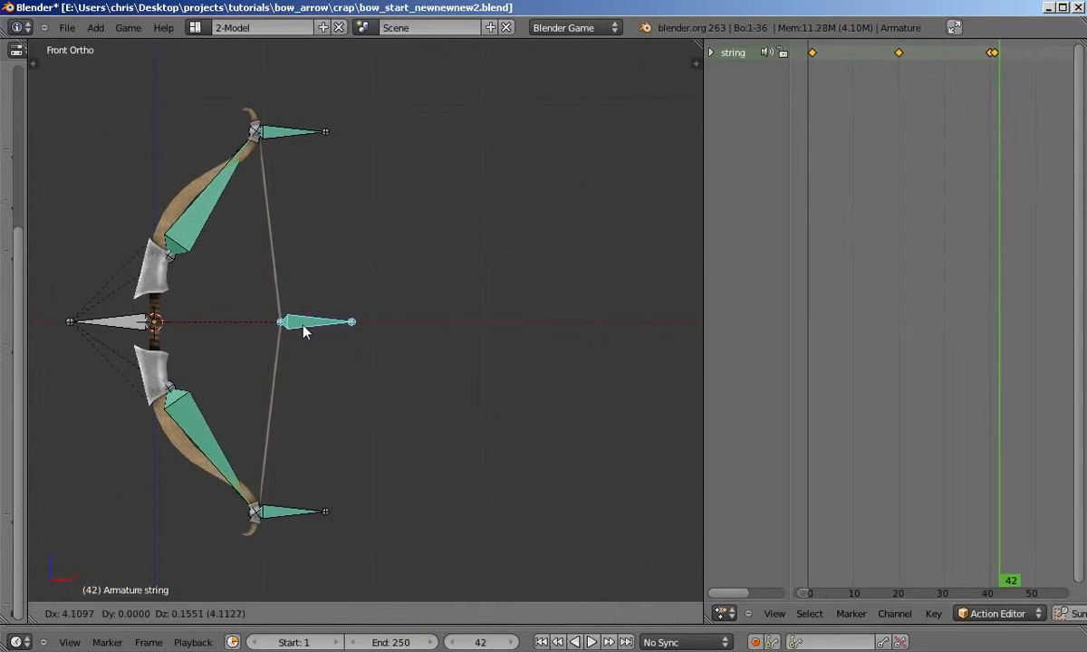
pyautogui.click(304, 332)
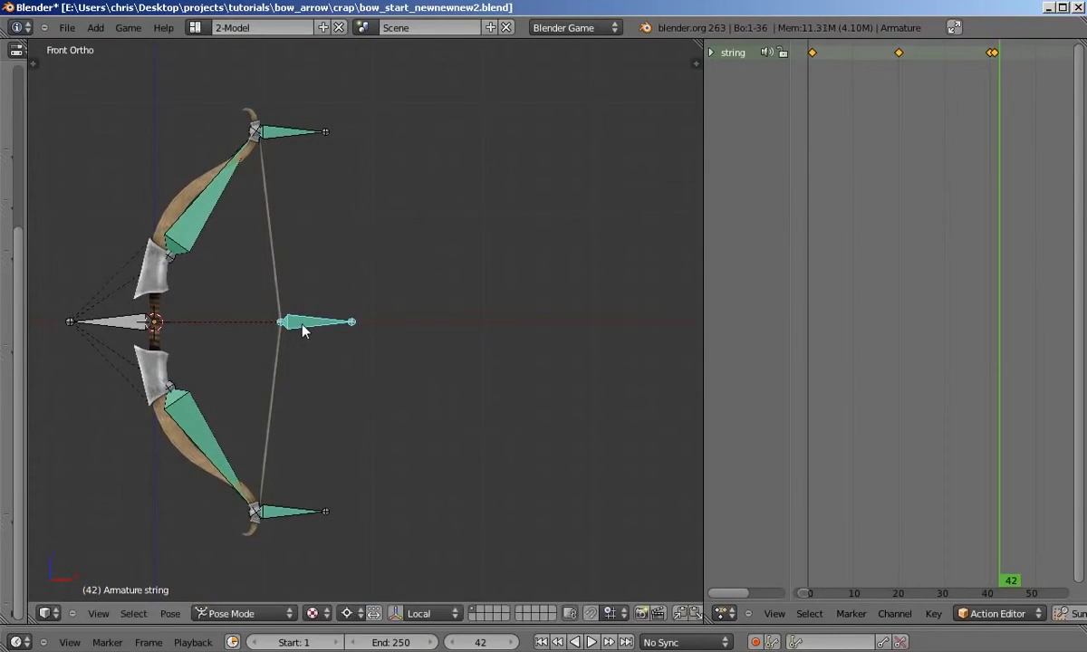
pyautogui.press('i')
pyautogui.click(304, 331)
# Key the string swinging back just past rest on frame 43.
pyautogui.press('Right')
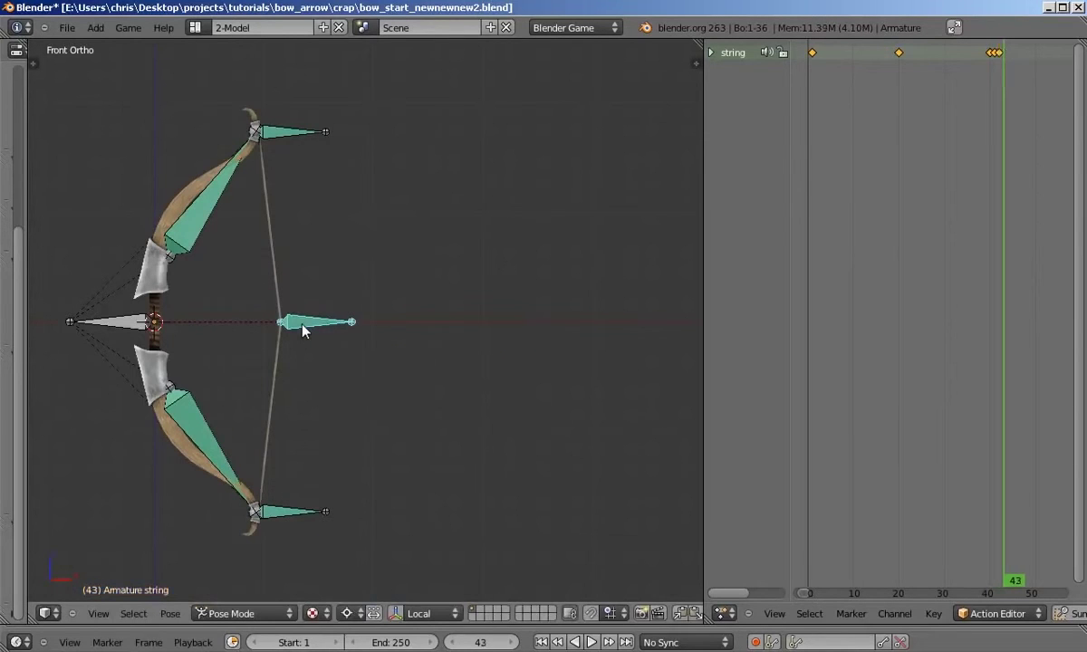
pyautogui.press('g')
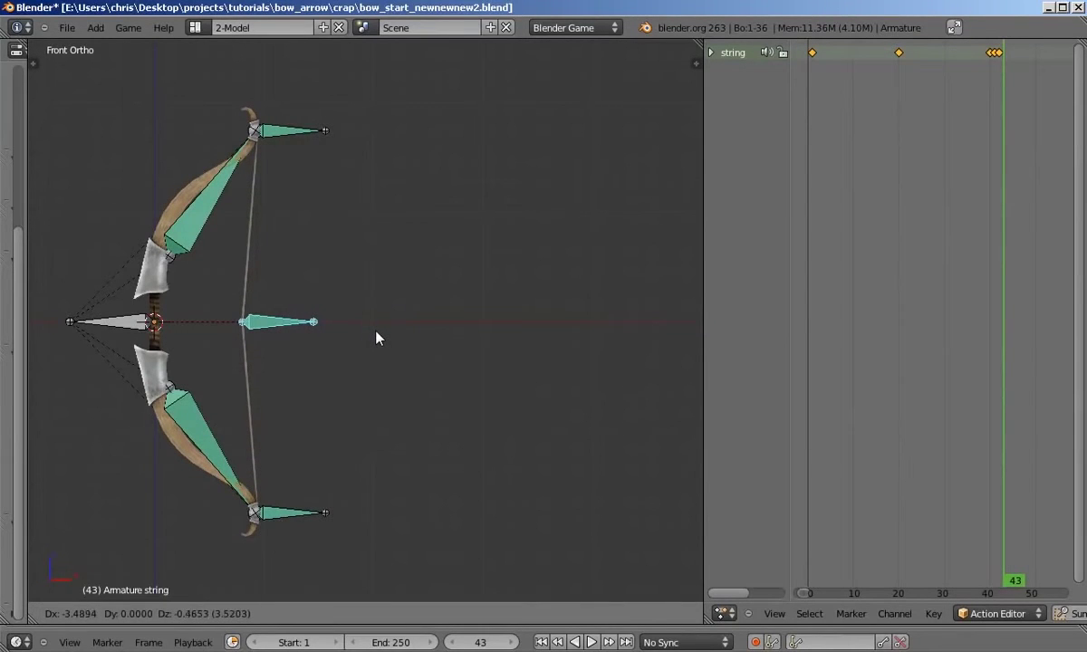
pyautogui.click(378, 338)
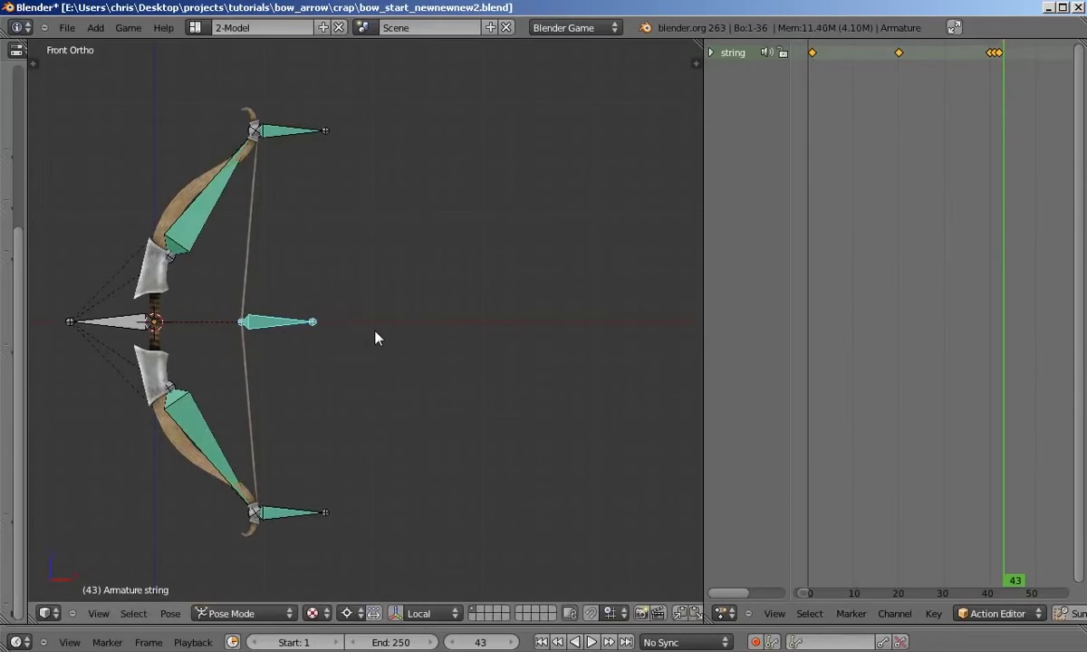
pyautogui.press('i')
pyautogui.click(378, 338)
# Key smaller damped string offsets on frames 44 and 45.
pyautogui.press('Right')
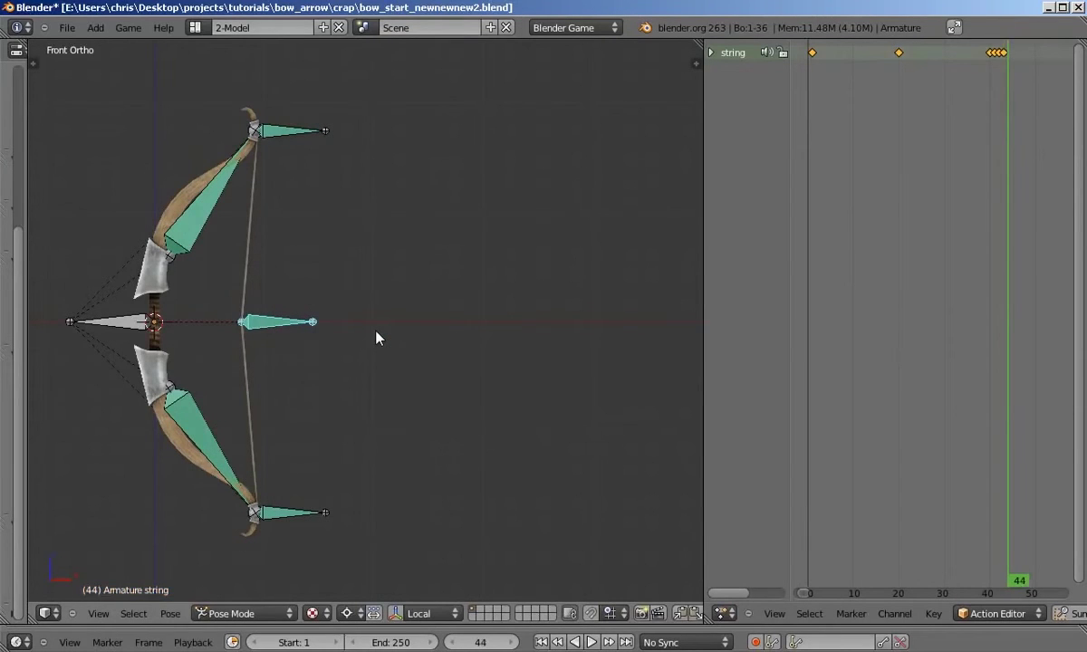
pyautogui.press('g')
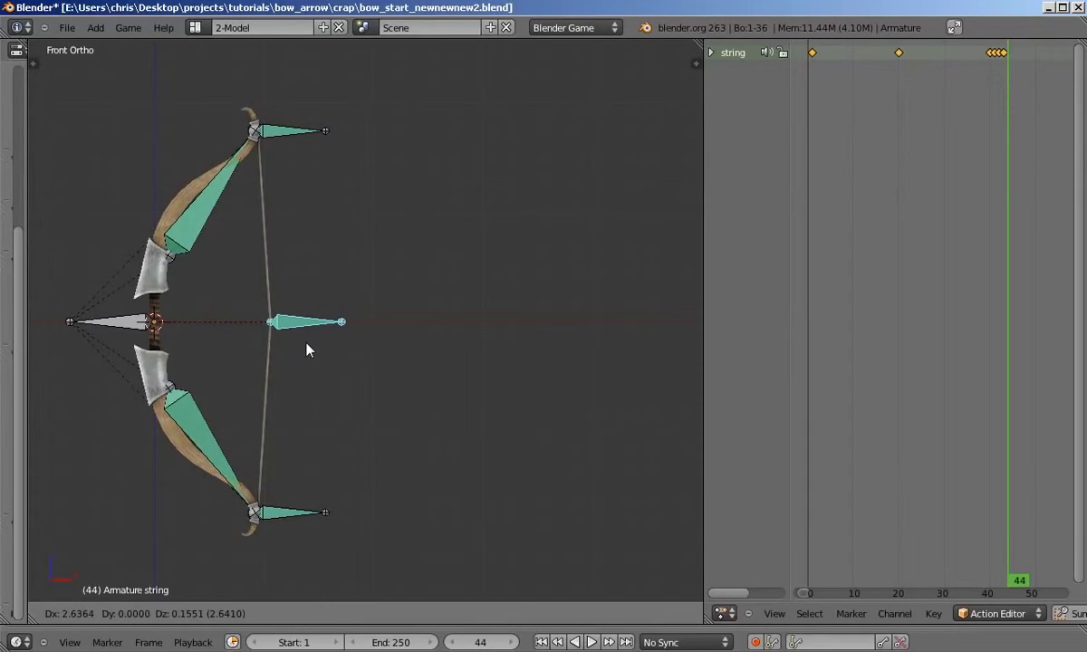
pyautogui.click(306, 350)
pyautogui.press('i')
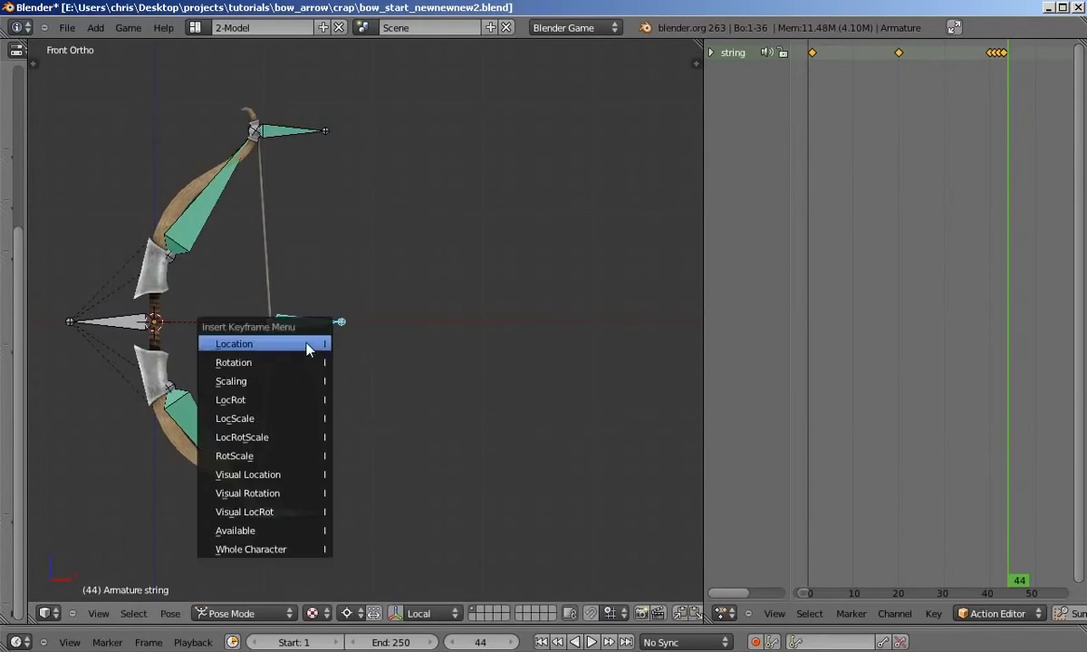
pyautogui.click(306, 344)
pyautogui.press('Right')
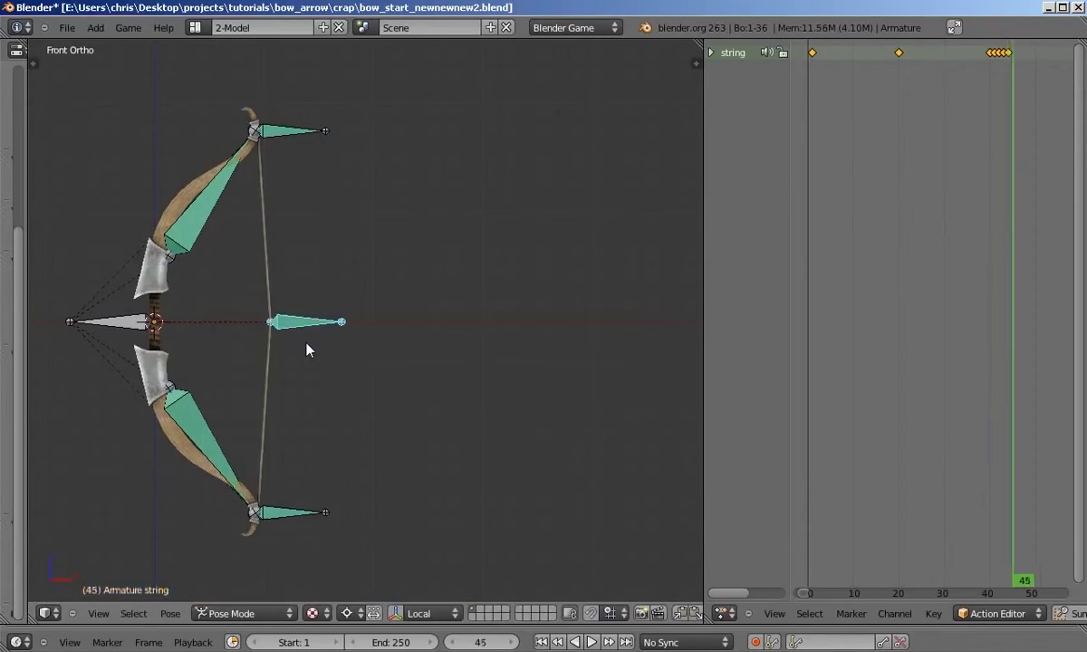
pyautogui.press('g')
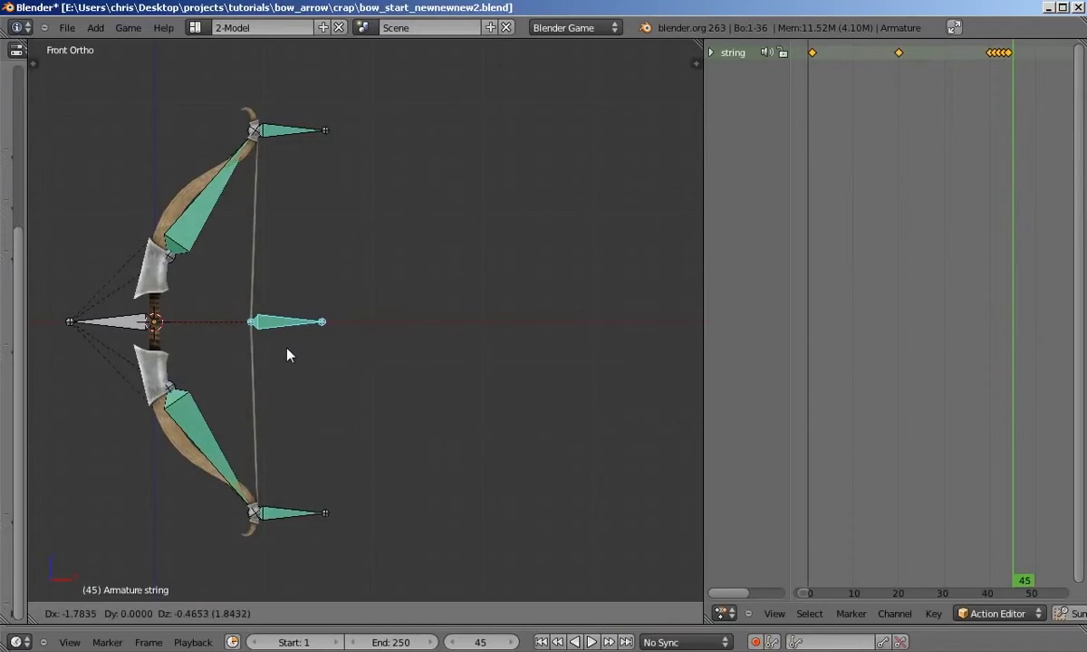
pyautogui.click(288, 354)
pyautogui.press('i')
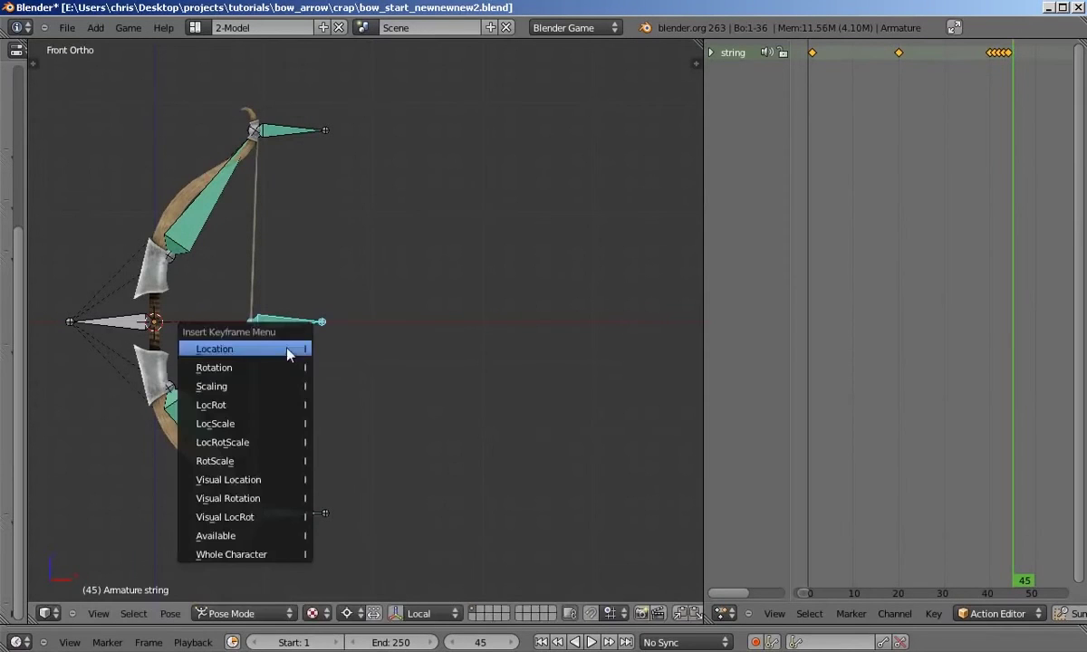
pyautogui.click(288, 352)
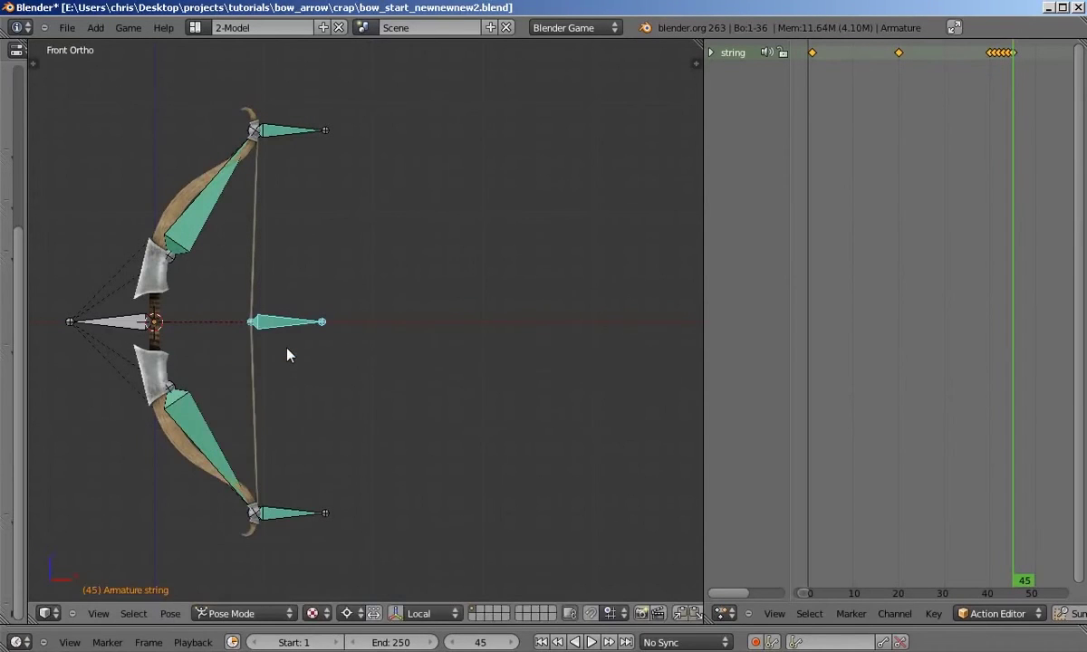
# Clear the string's location with Alt+G on frame 46, key it at rest, and scrub the opening frames.
pyautogui.press('Right')
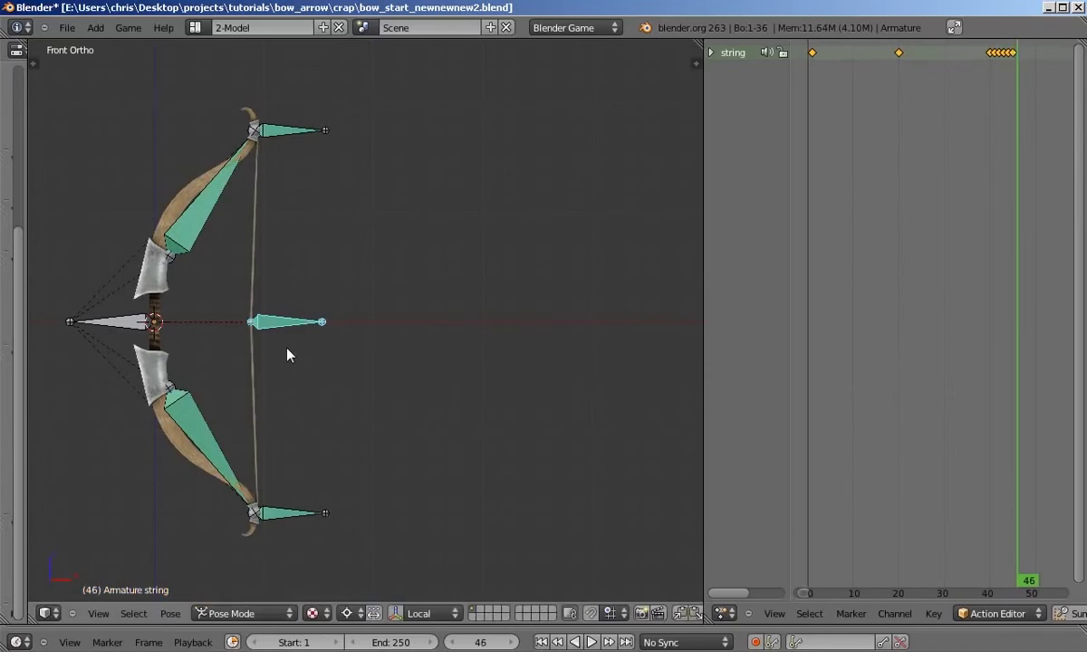
pyautogui.hotkey('alt', 'g')
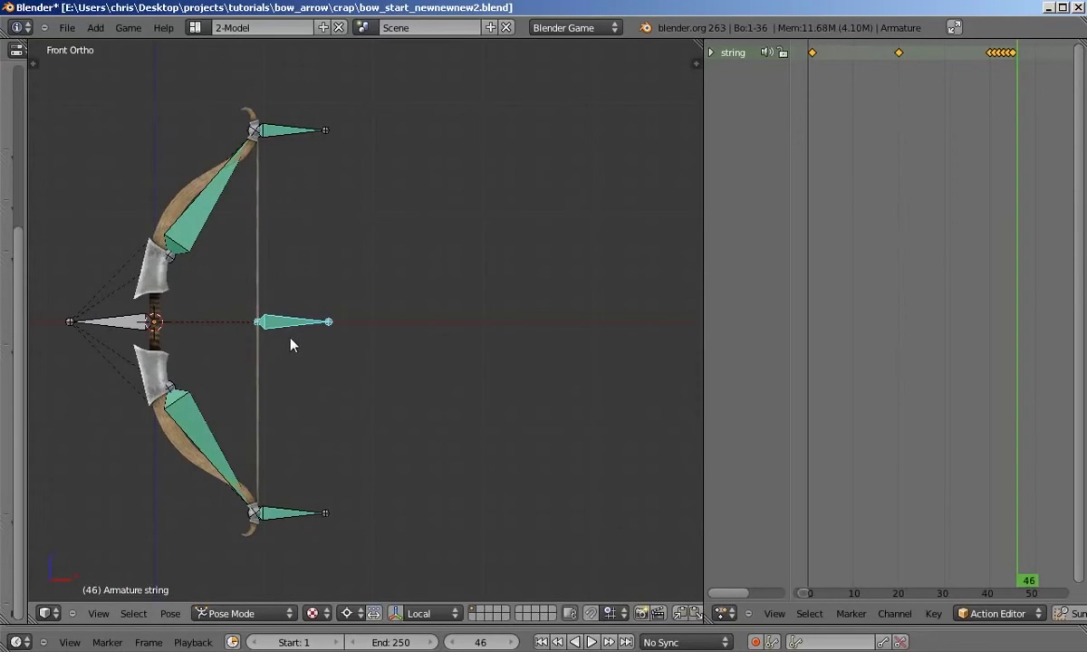
pyautogui.press('i')
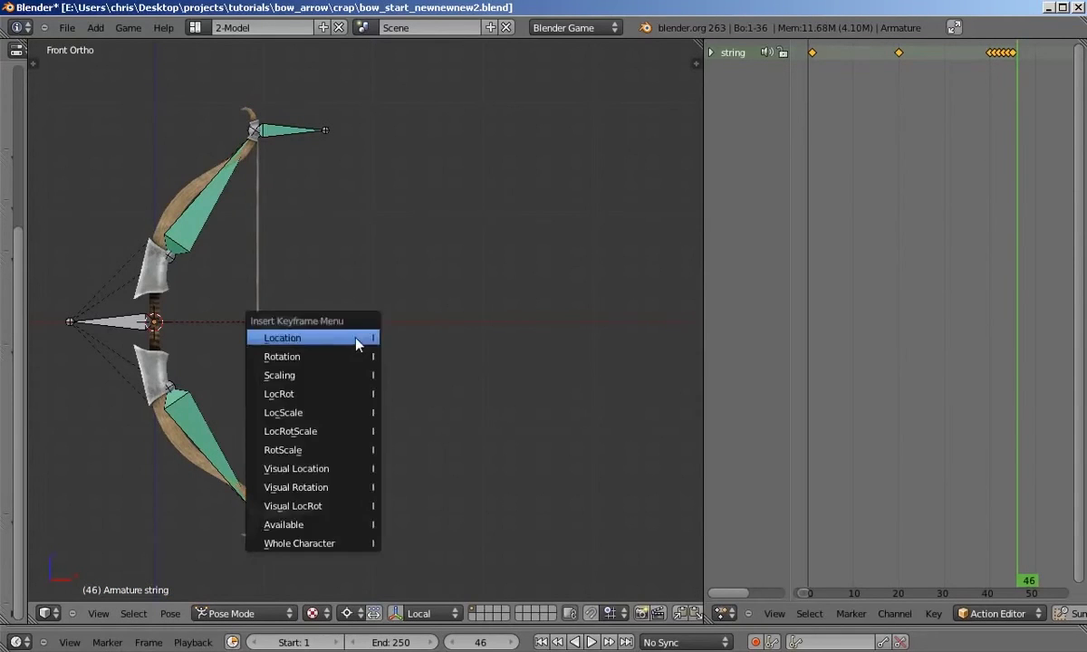
pyautogui.click(357, 343)
pyautogui.keyDown('shift'); pyautogui.moveTo(357, 344); pyautogui.dragTo(474, 346, button='middle'); pyautogui.keyUp('shift')
pyautogui.click(848, 118)
pyautogui.moveTo(848, 118); pyautogui.dragTo(814, 125)
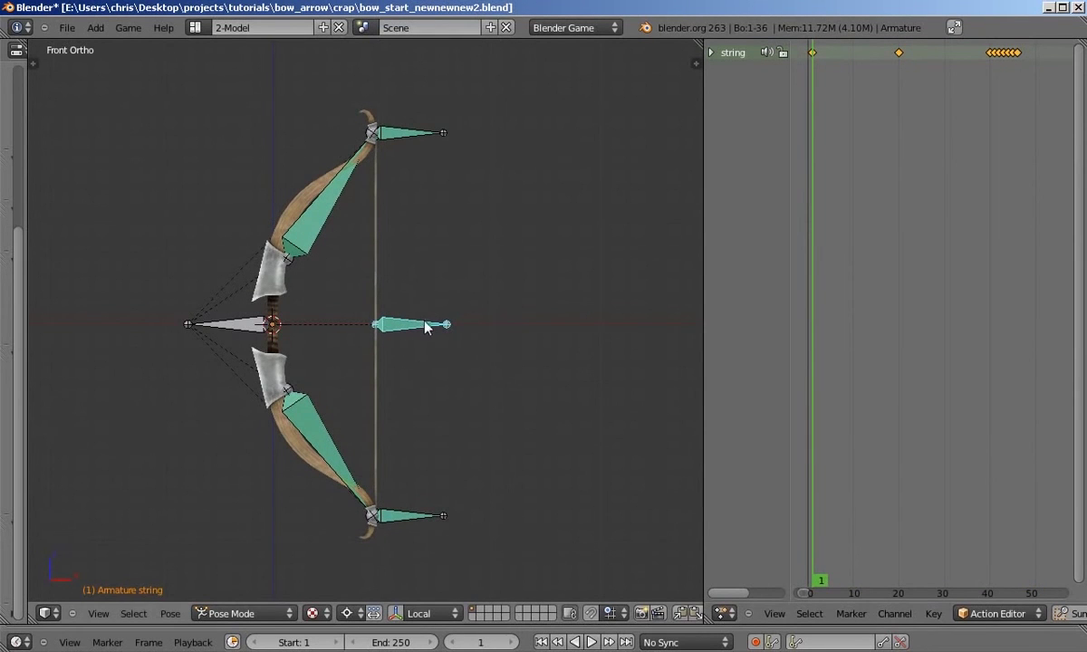
pyautogui.hotkey('alt', 'a')
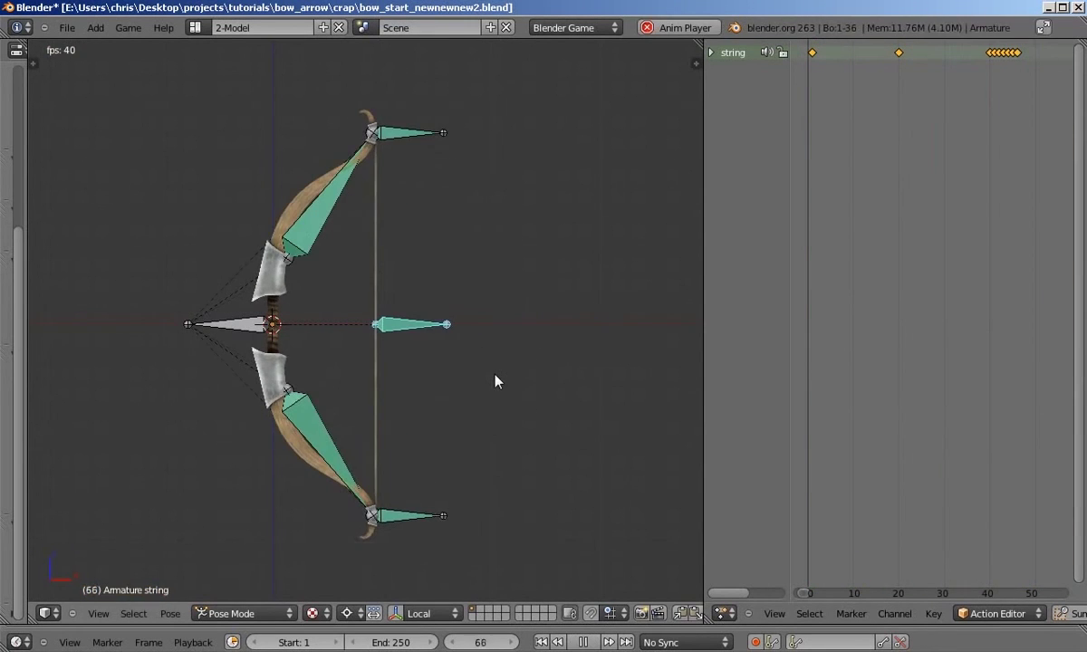
pyautogui.press('Escape')
pyautogui.hotkey('alt', 'a')
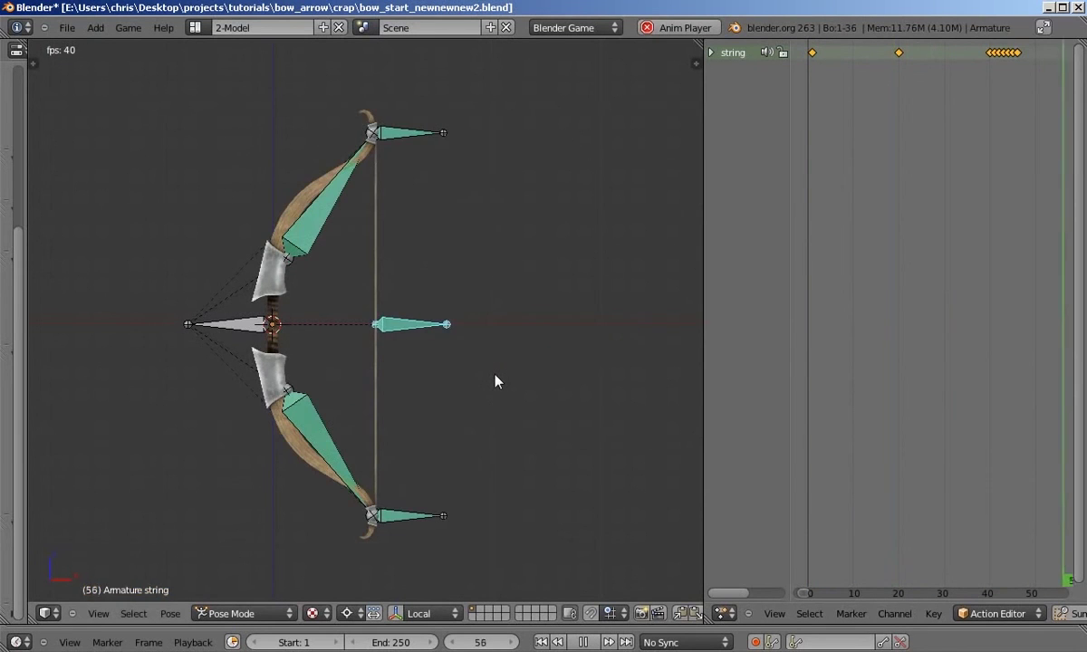
pyautogui.press('Escape')
pyautogui.hotkey('alt', 'a')
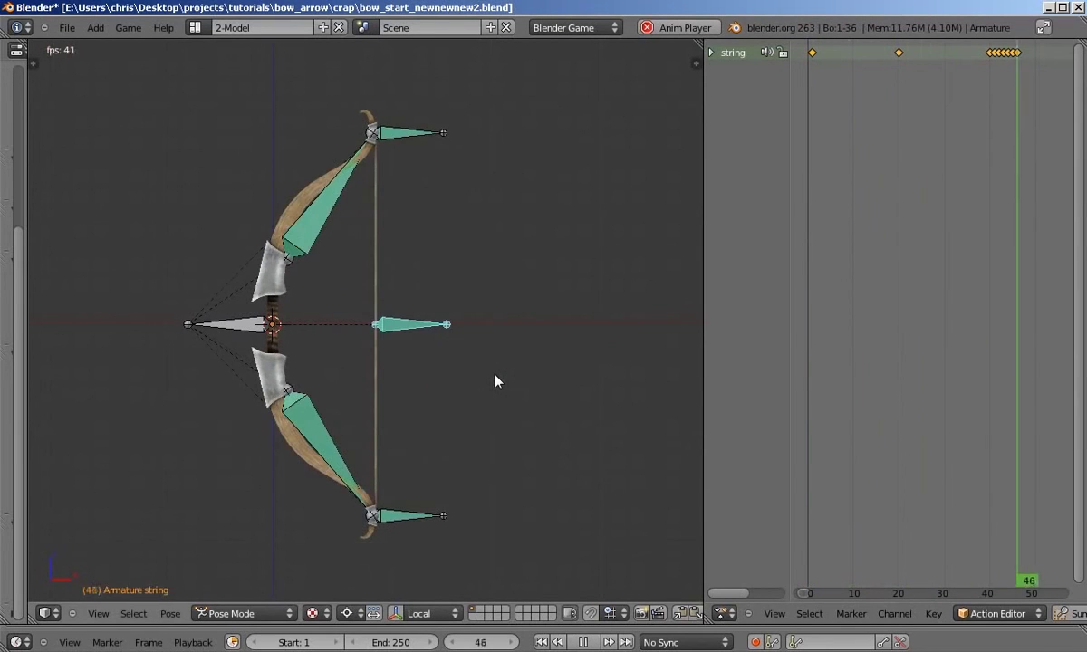
pyautogui.press('Escape')
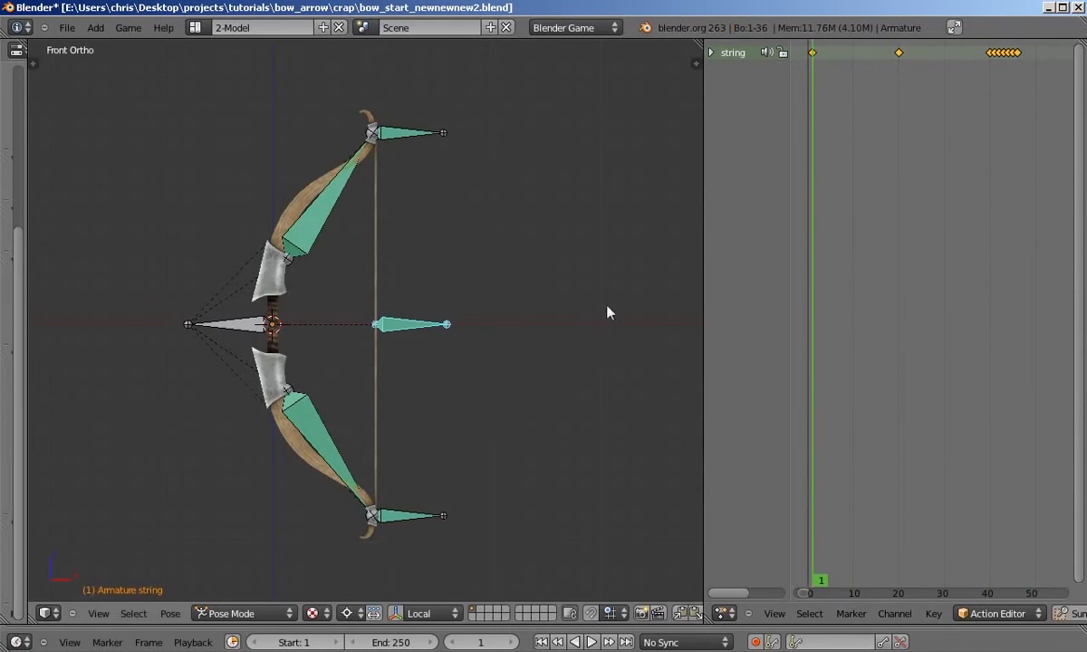